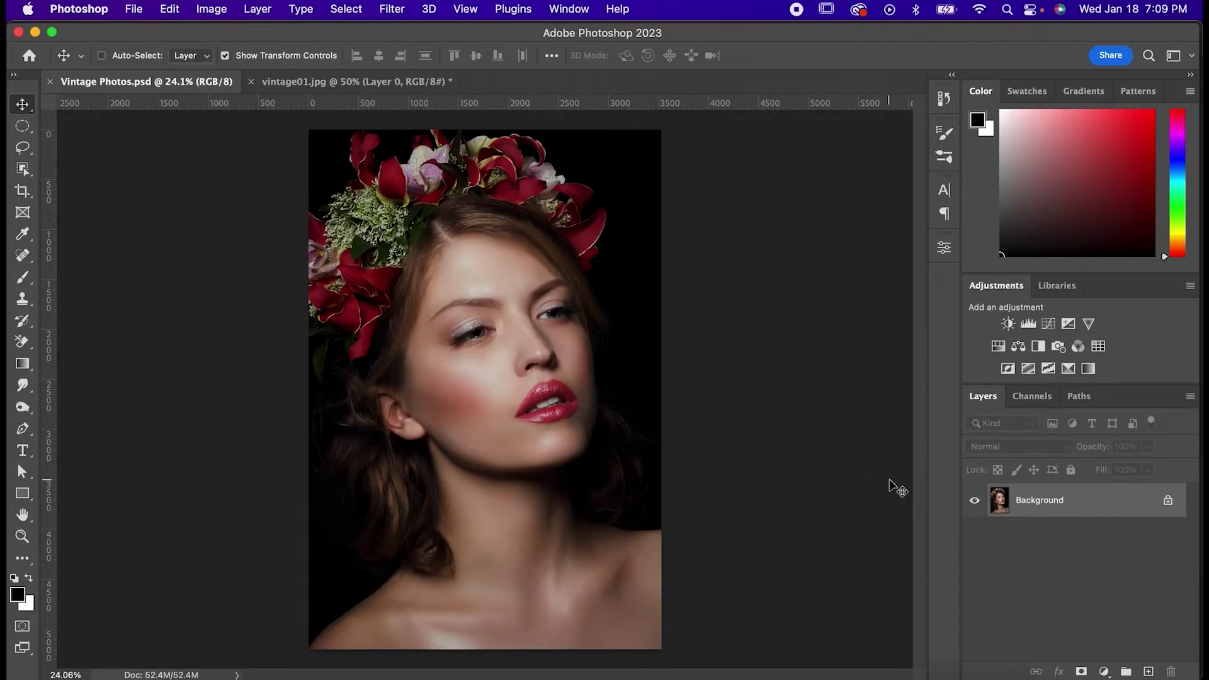
Duplicate the photo into Layer 1, convert it to a smart object, and launch Camera Raw
key("super+j")
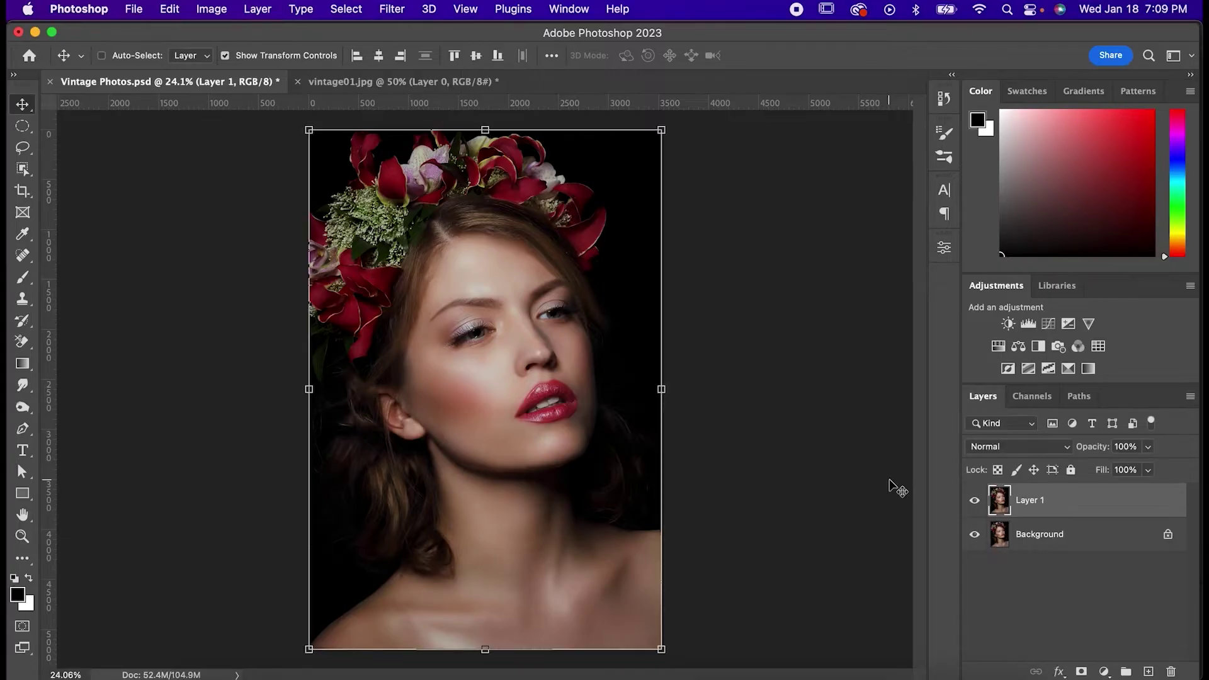
right_click(1050, 504)
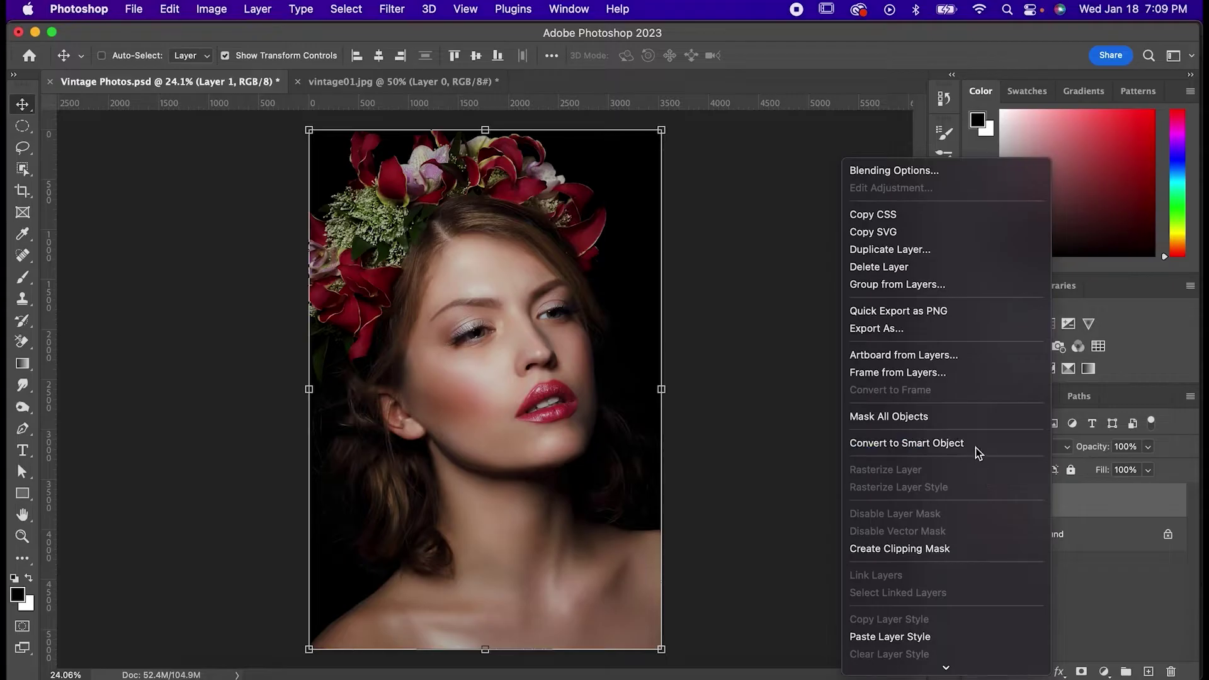
left_click(976, 446)
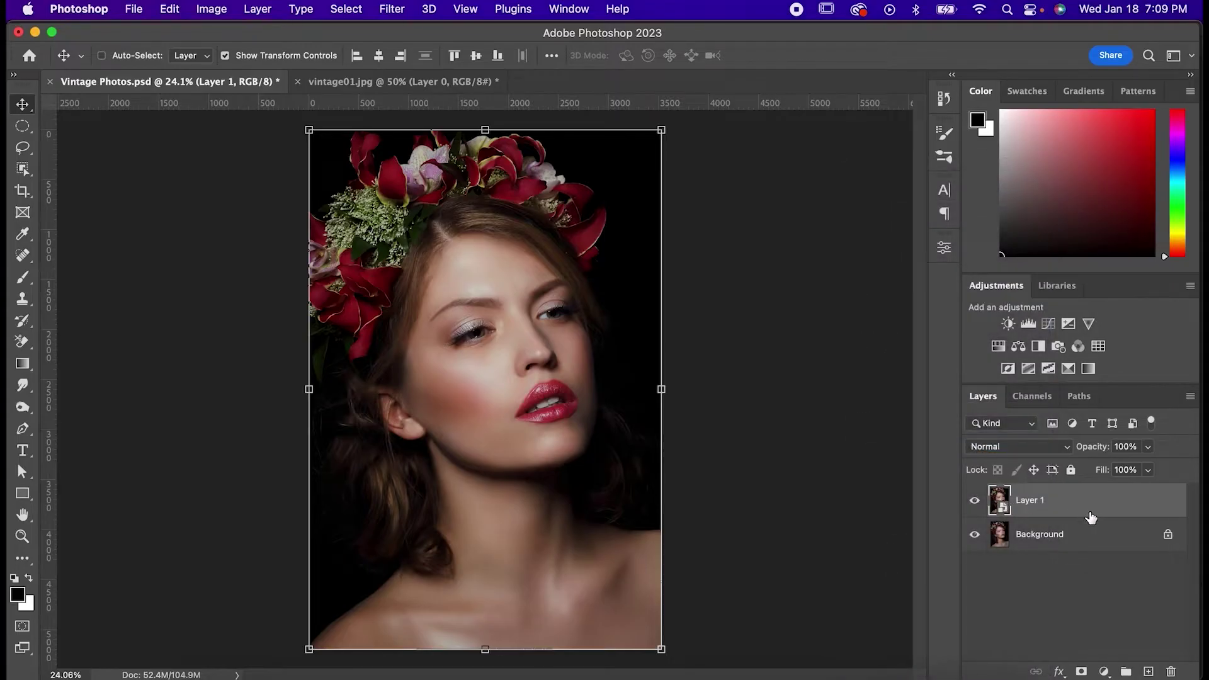
left_click(393, 8)
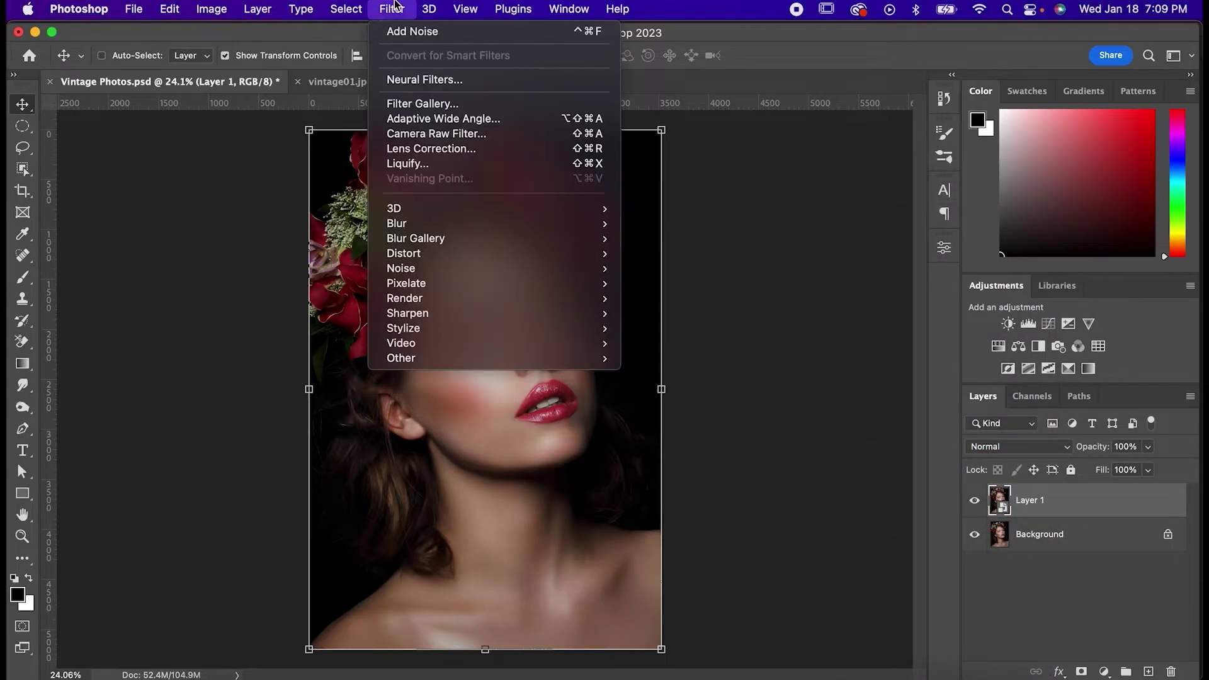
left_click(441, 134)
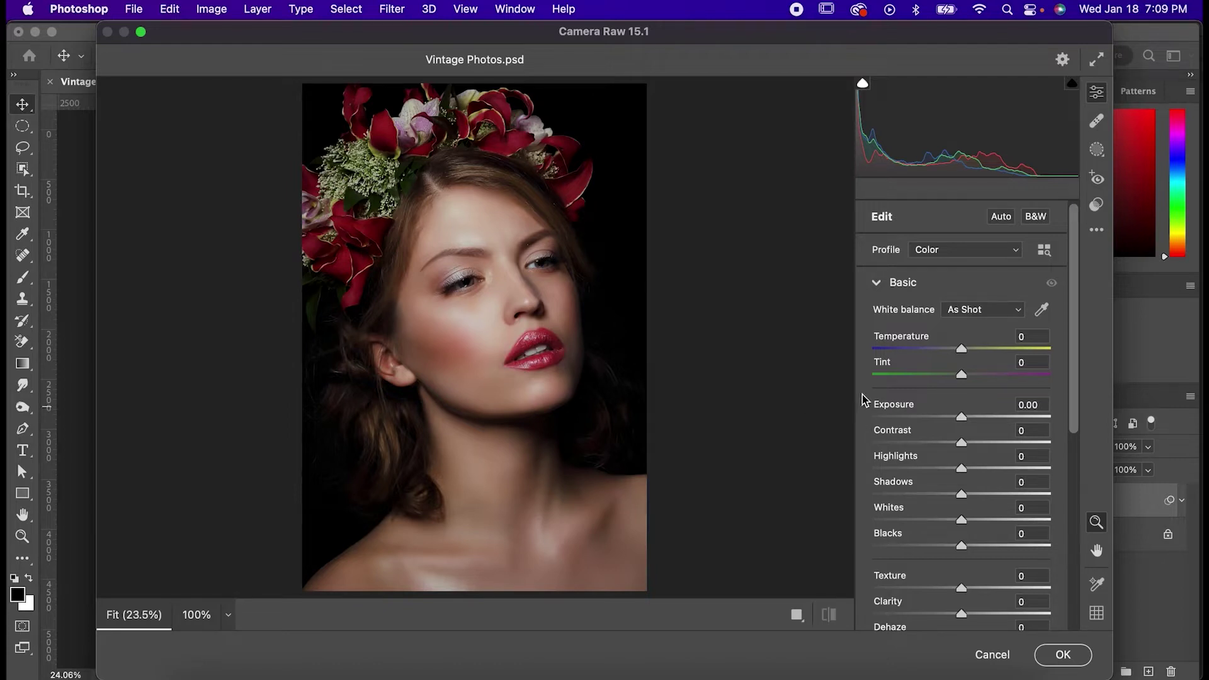
Set Contrast -30, Highlights -20, Whites -60, Blacks +30, Clarity -70 and Dehaze +55
scroll(864, 401, "down", 2)
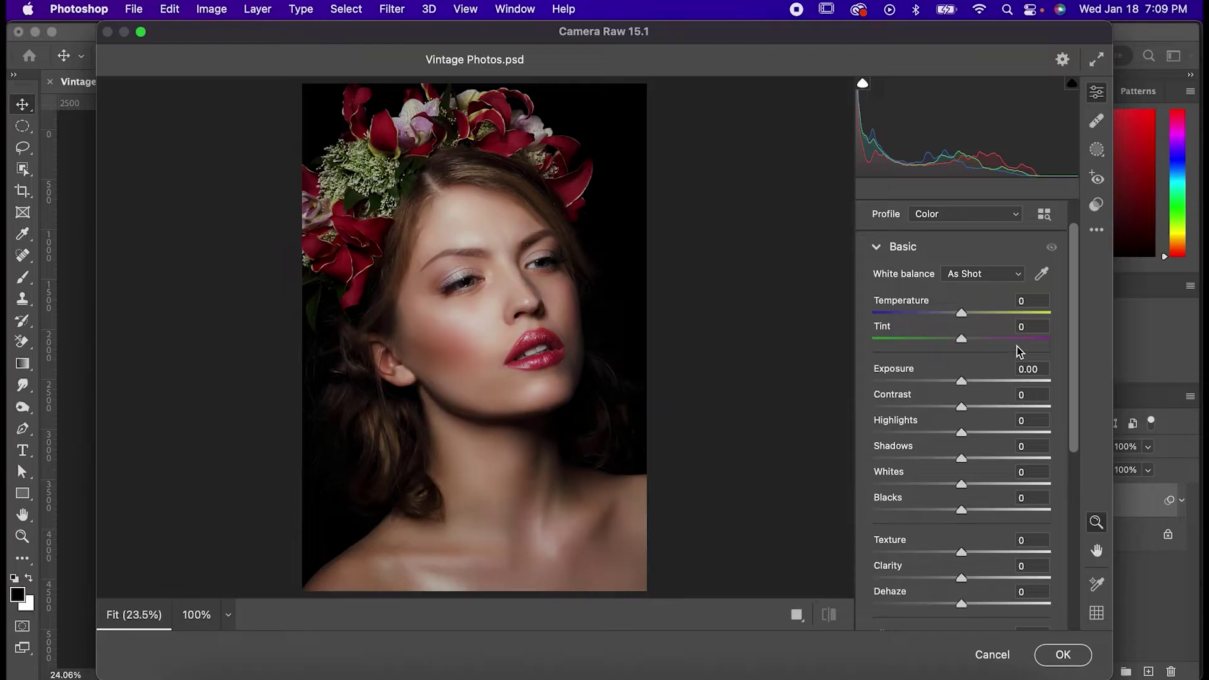
scroll(1017, 350, "down", 3)
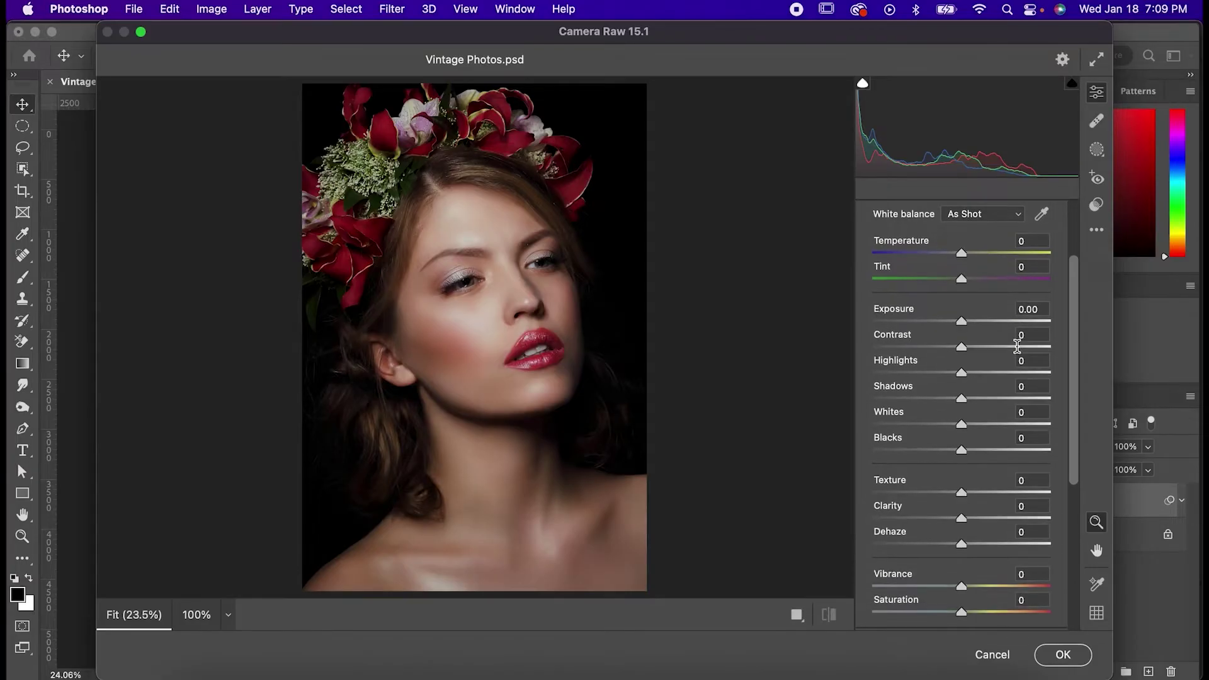
scroll(1017, 346, "down", 3)
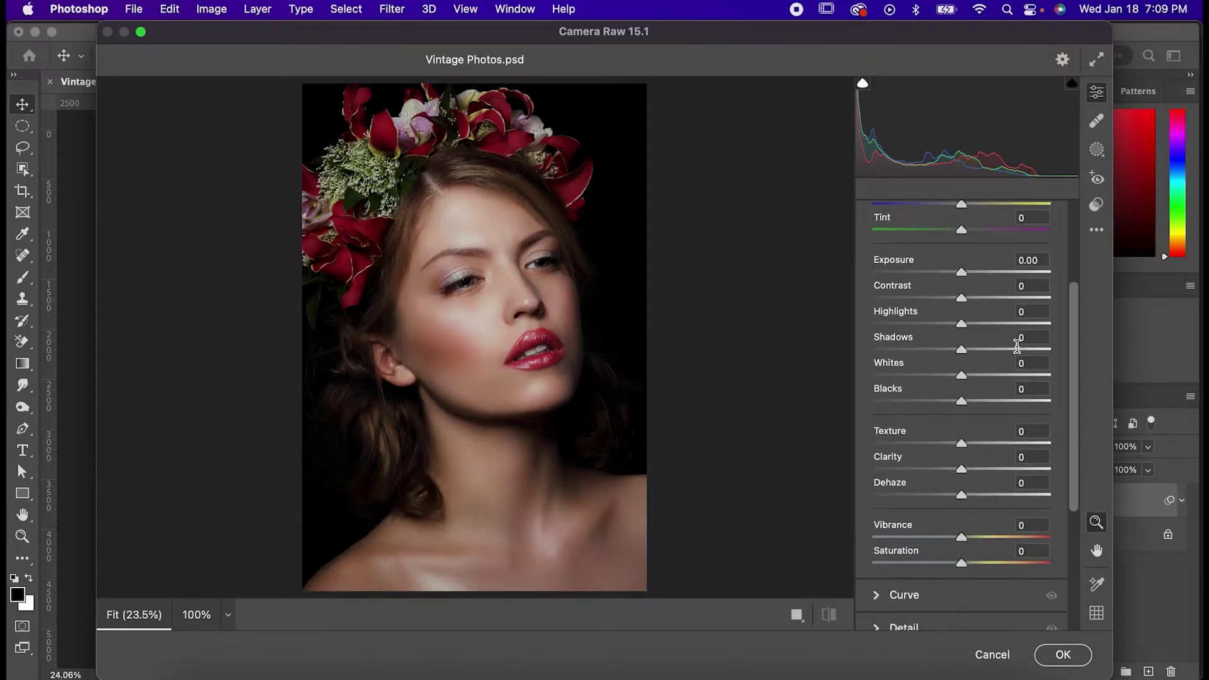
left_click(1034, 286)
key("BackSpace")
type("-30")
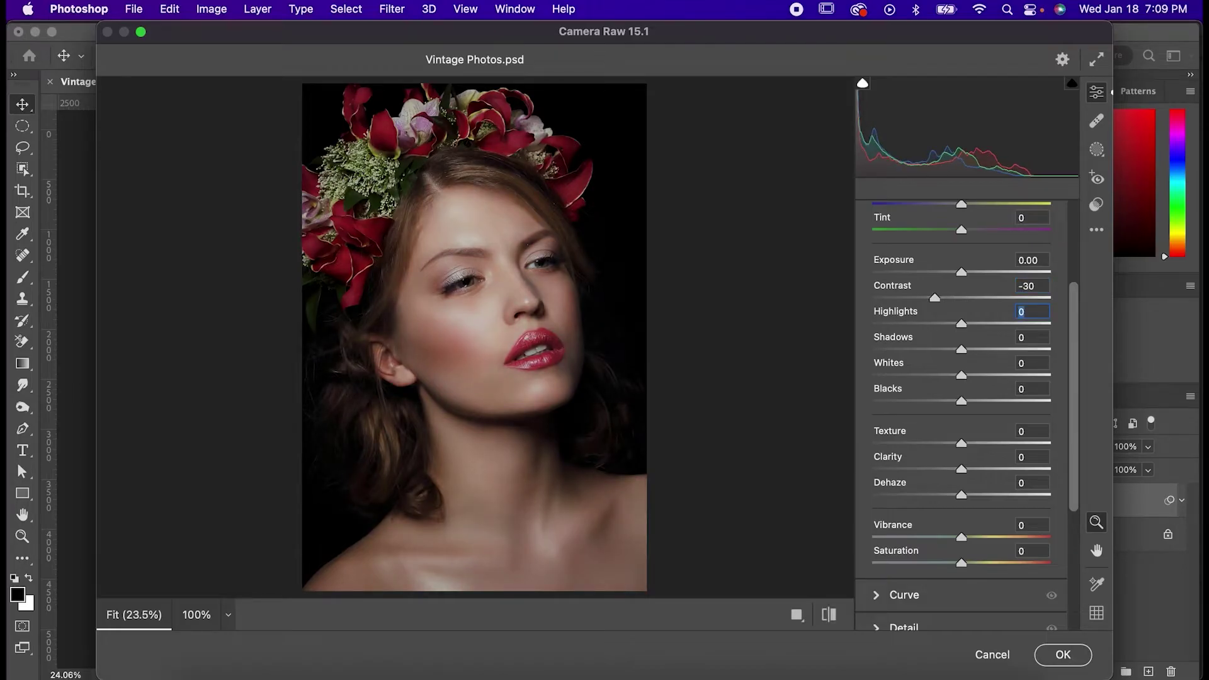
type("-20")
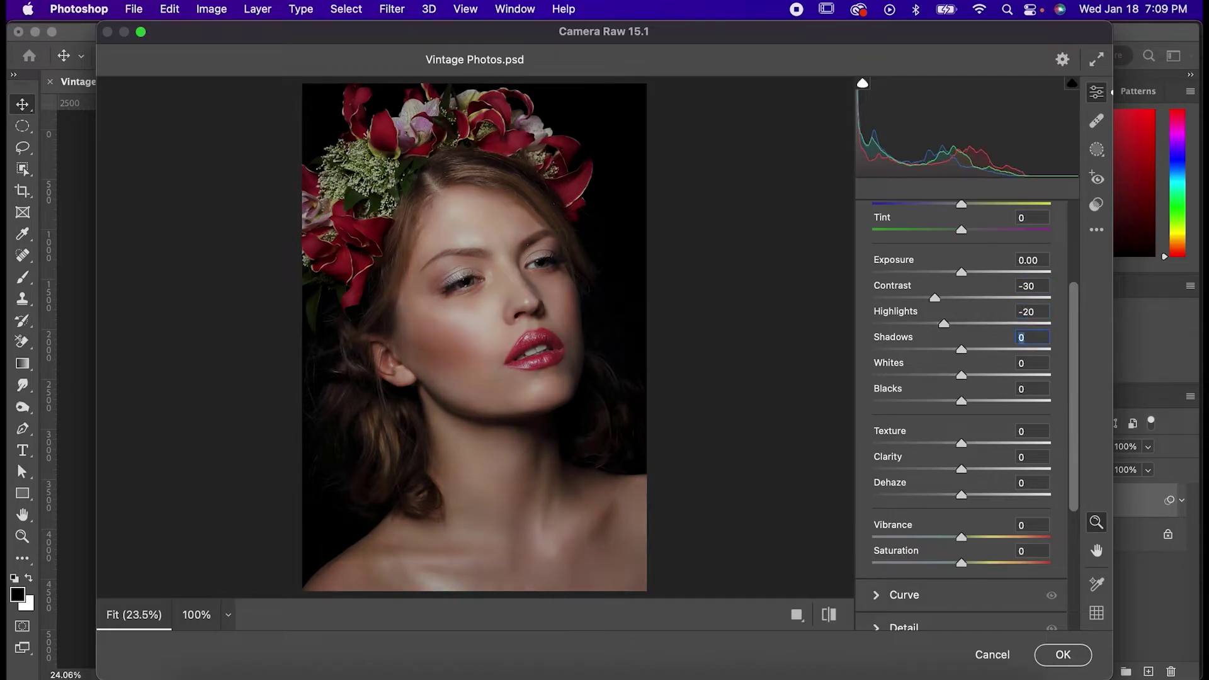
key("Tab")
type("-60")
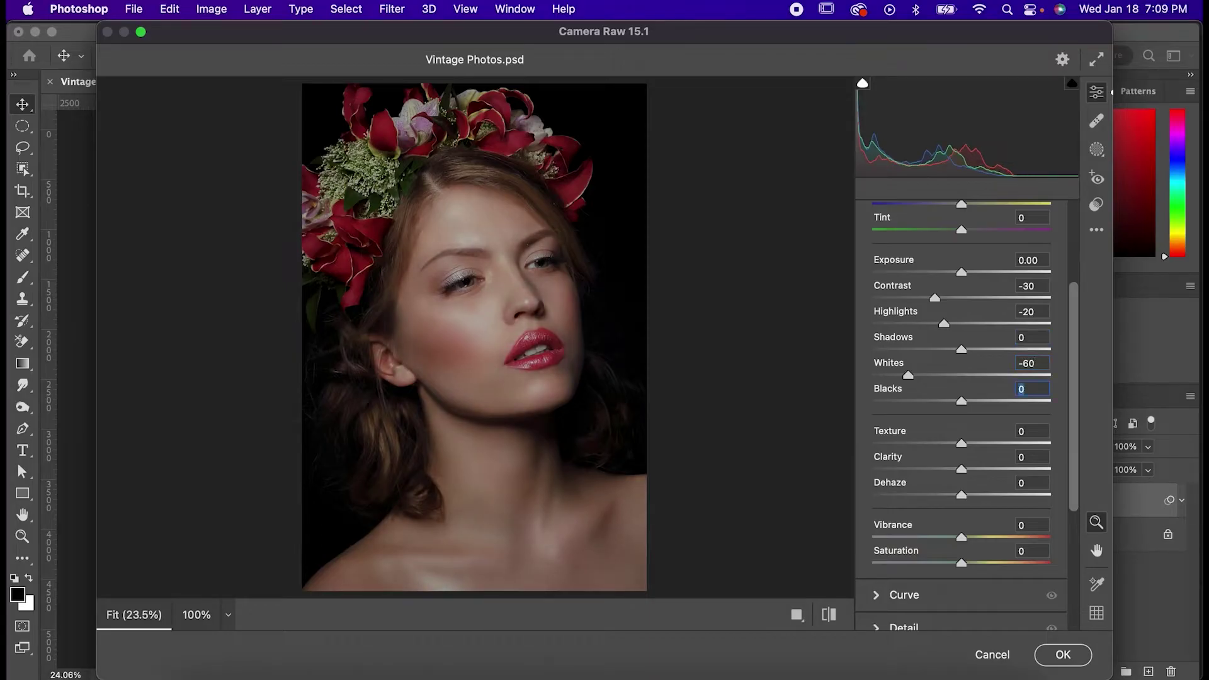
type("30")
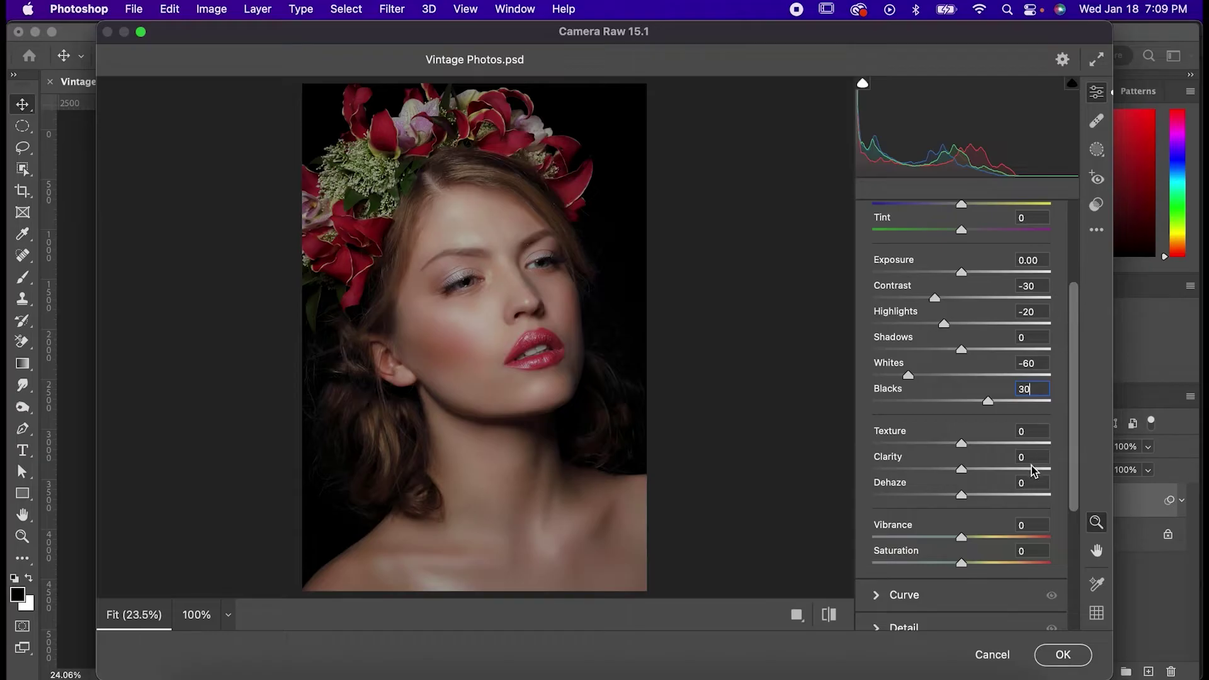
left_click(1031, 458)
type("-70")
left_click(1035, 484)
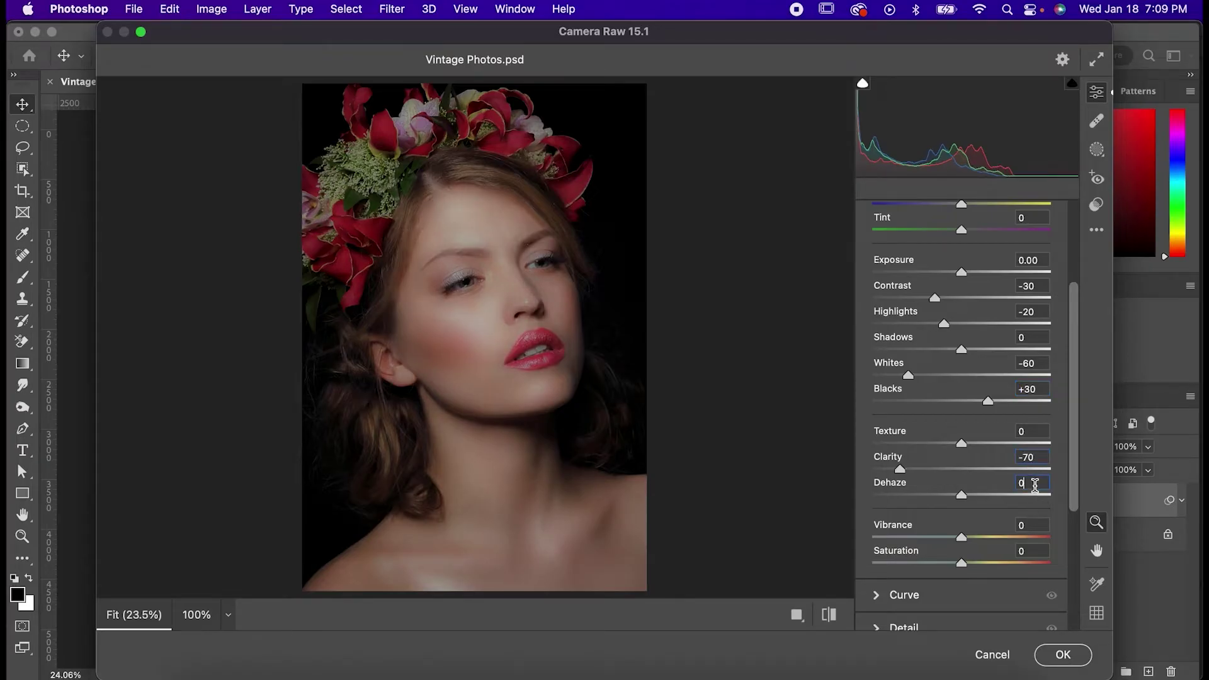
type("55")
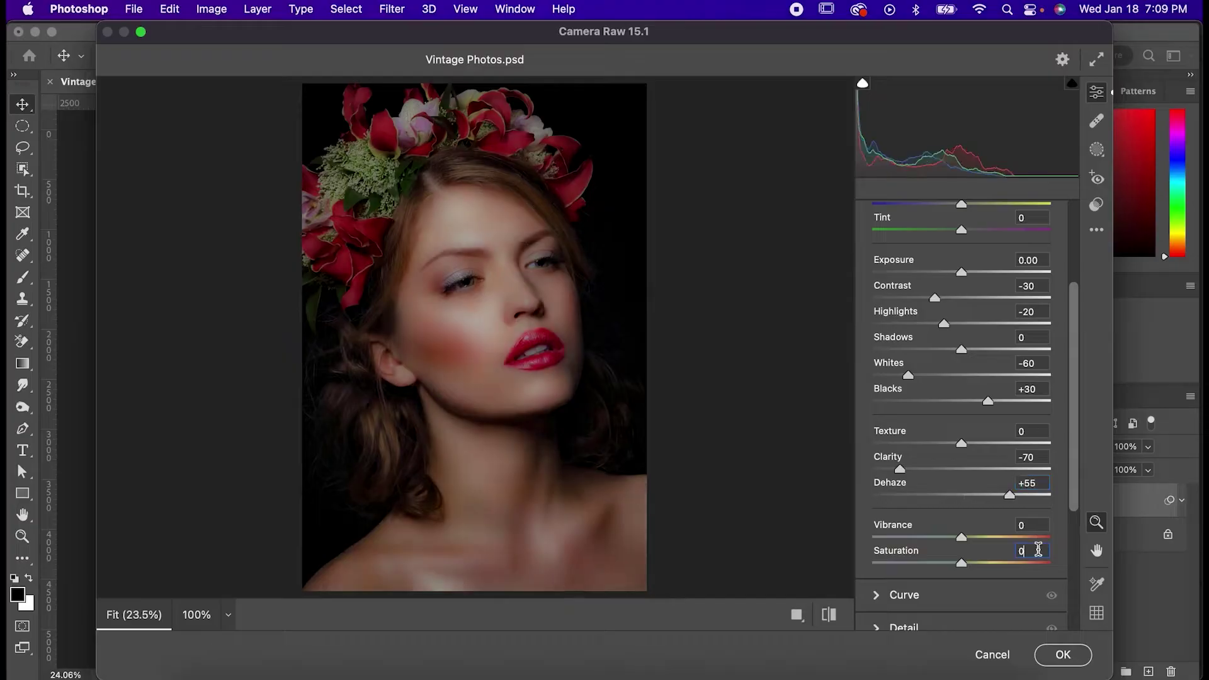
Lower Saturation to -40, add a +14 vignette, and apply the Camera Raw edits
double_click(1036, 550)
type("-40")
scroll(1044, 553, "down", 6)
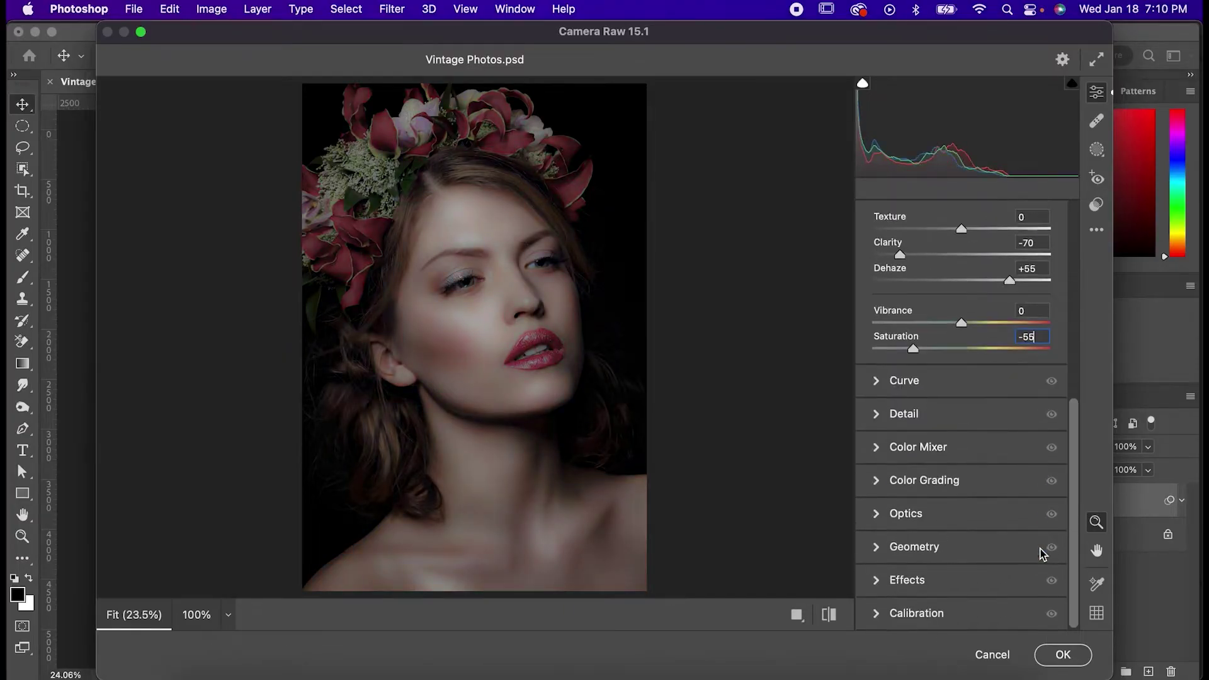
left_click(975, 589)
scroll(970, 589, "down", 1)
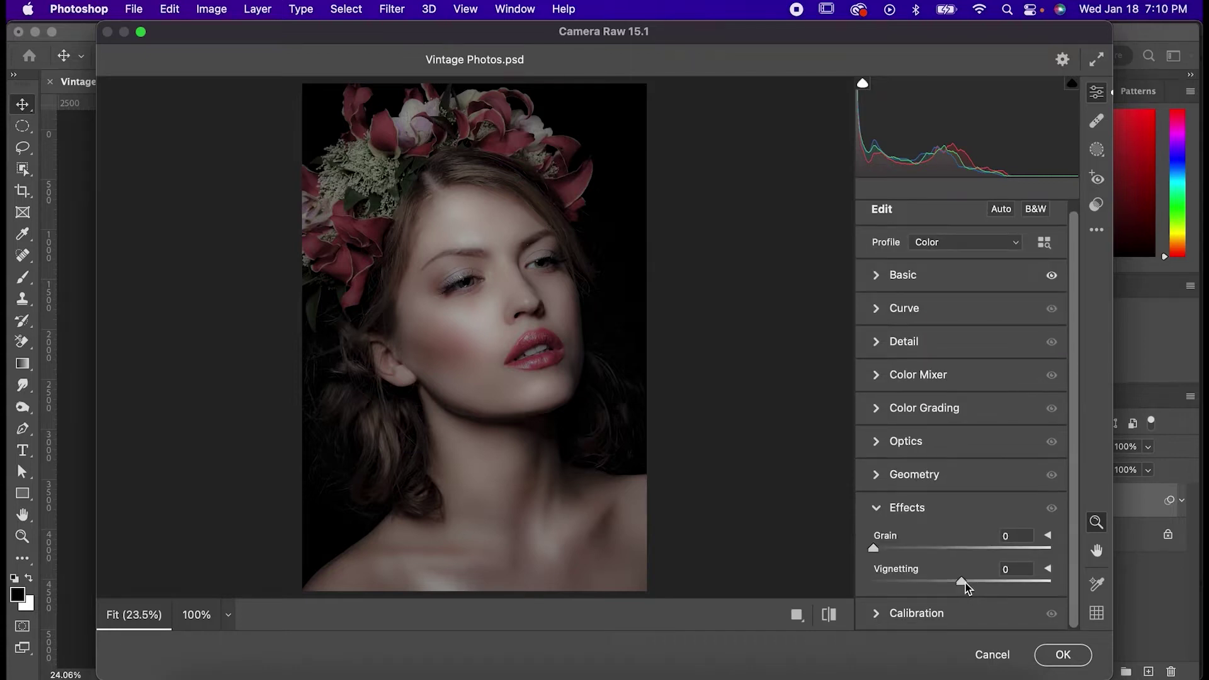
left_click_drag(966, 583, 973, 583)
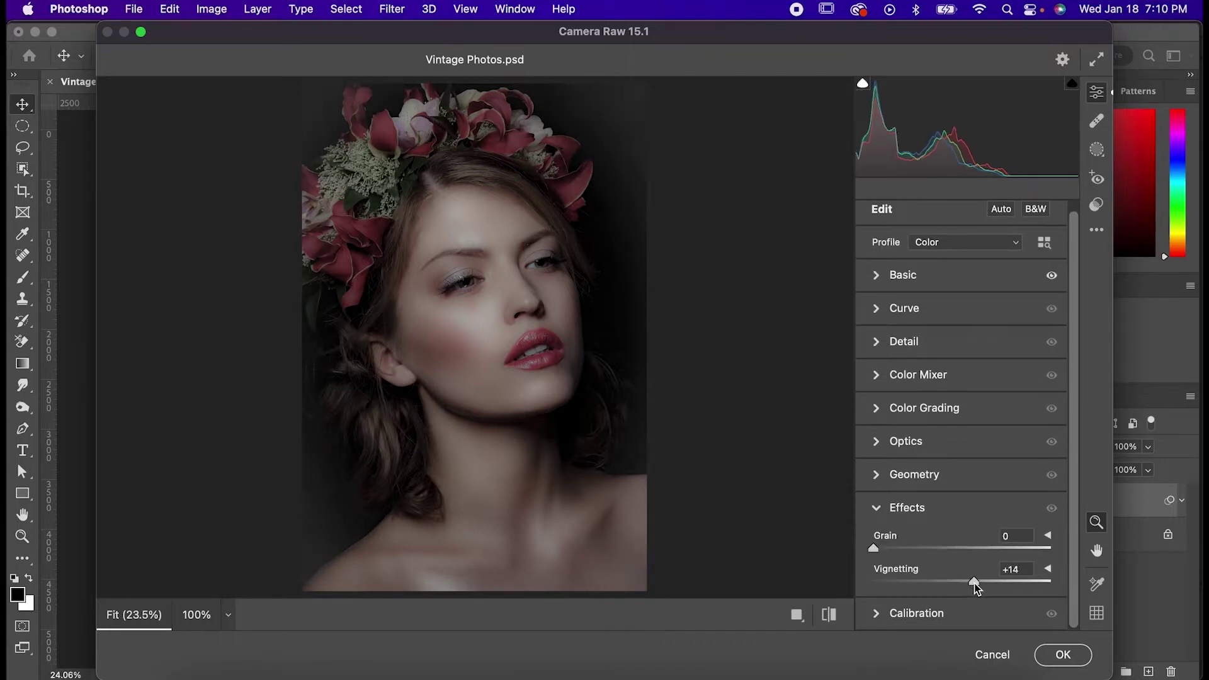
left_click(1063, 654)
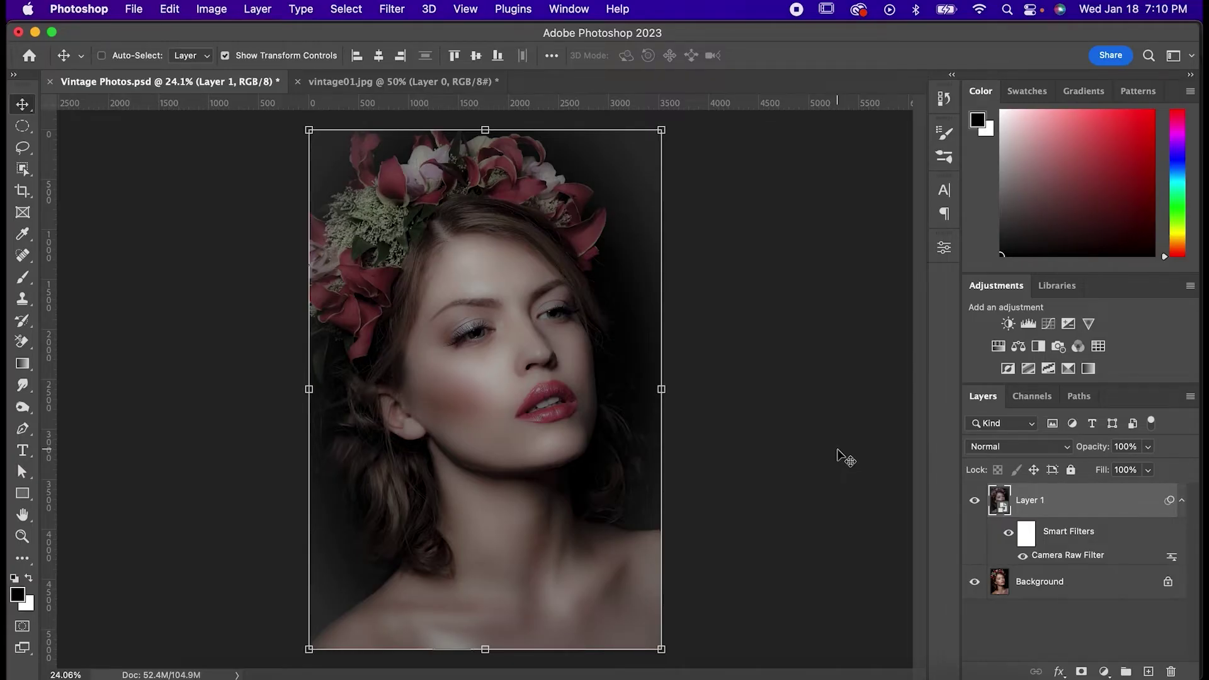
Add a Gaussian Blur smart filter with a 3.0-pixel radius to Layer 1
left_click(392, 8)
mouse_move(500, 223)
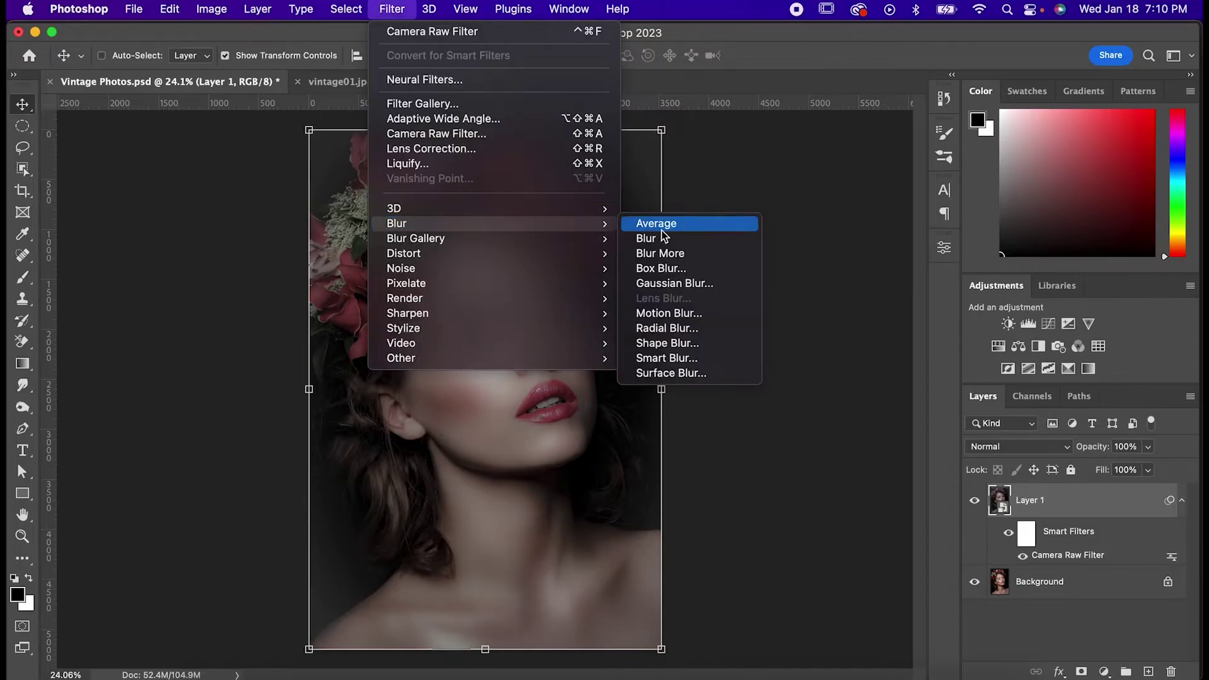
left_click(674, 283)
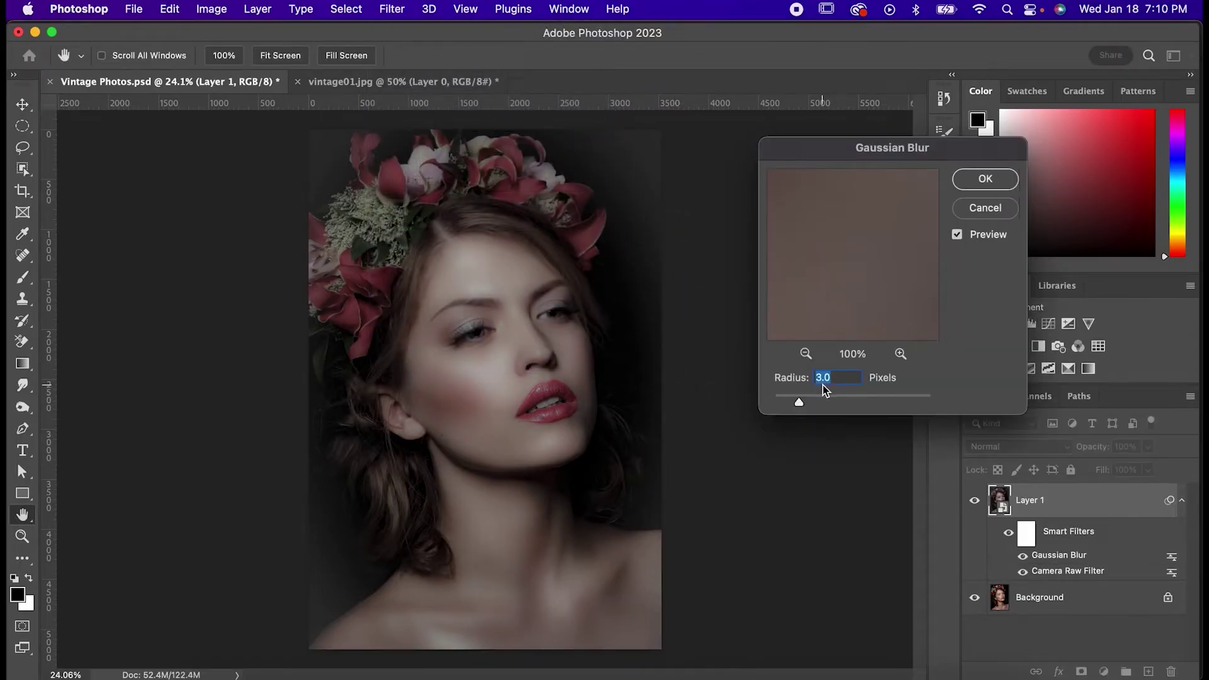
left_click(985, 179)
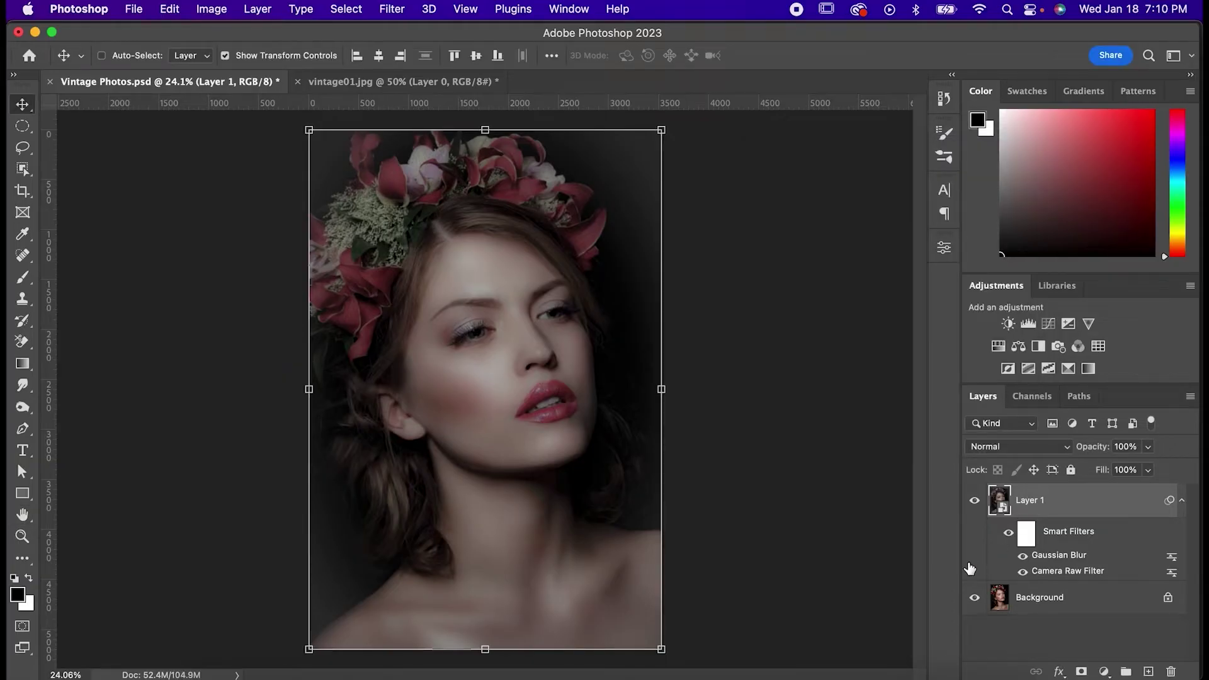
Create a 'Noise' layer in Soft Light mode at 65% opacity, filled with neutral gray
key("super+shift+n")
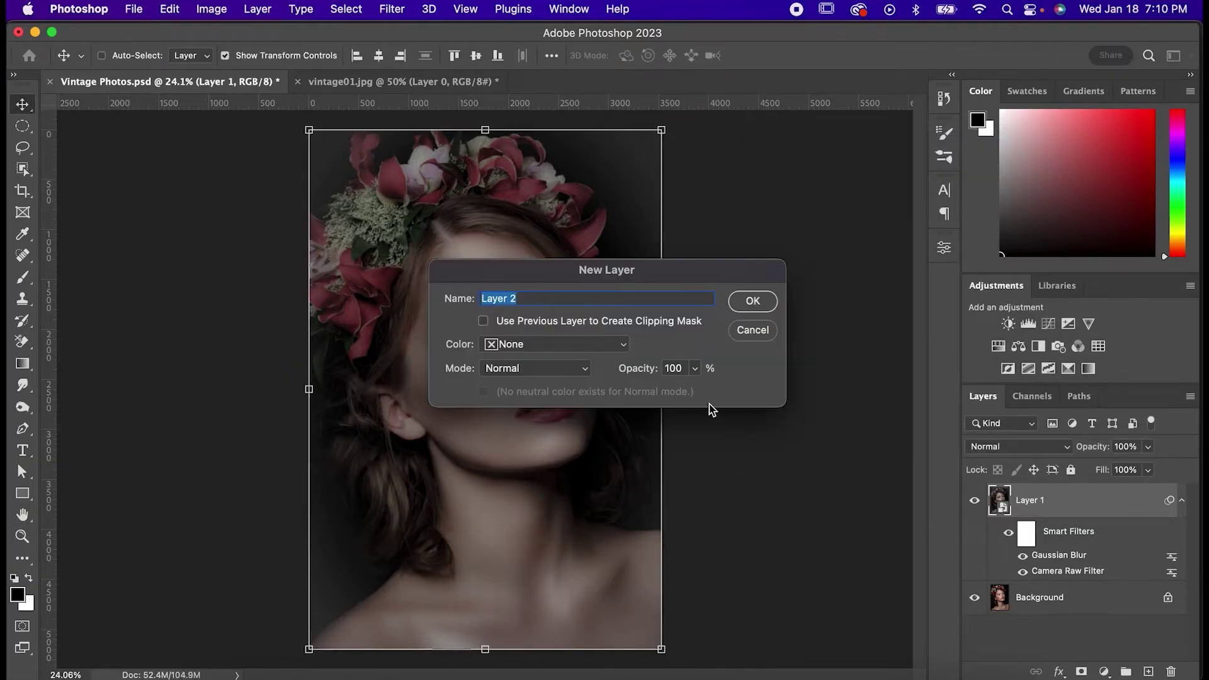
type("Noise")
left_click(576, 369)
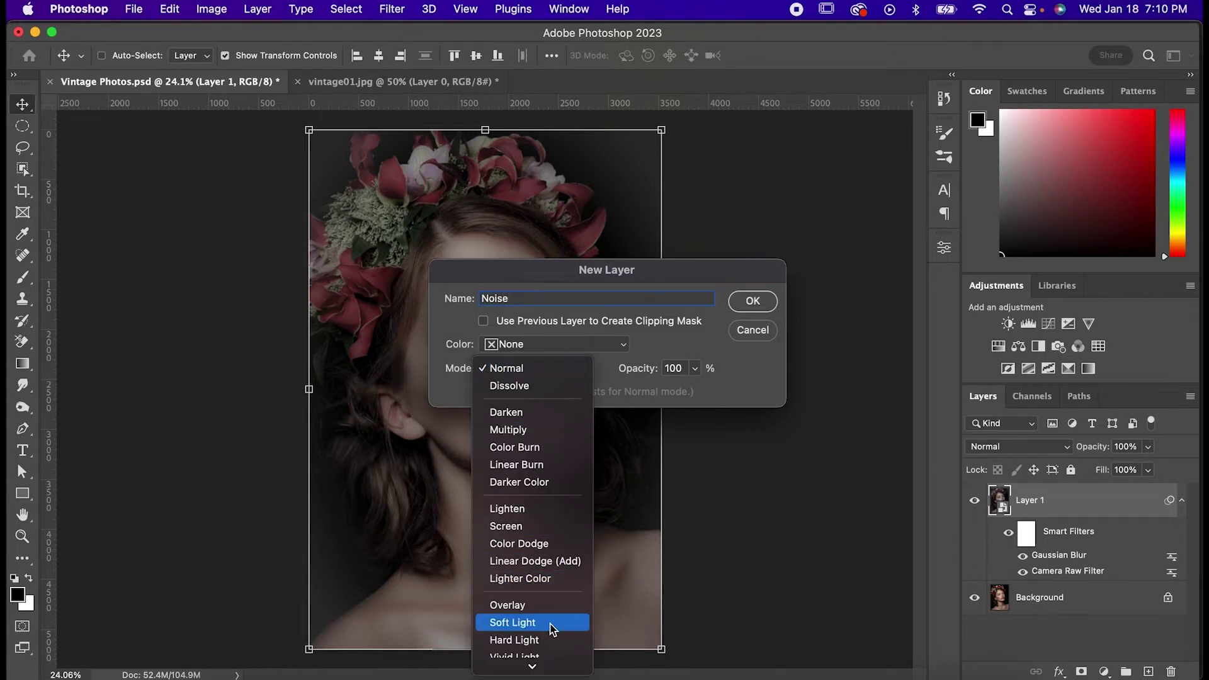
left_click(512, 622)
left_click(674, 369)
type("65")
left_click(495, 394)
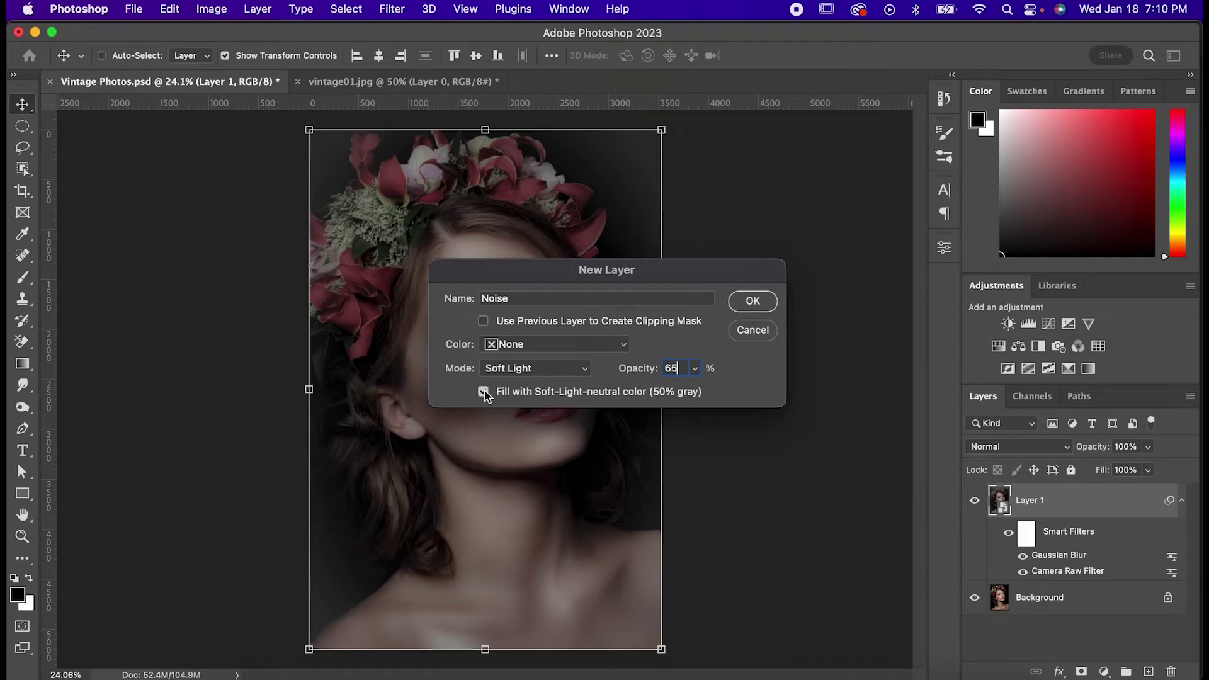
left_click(772, 305)
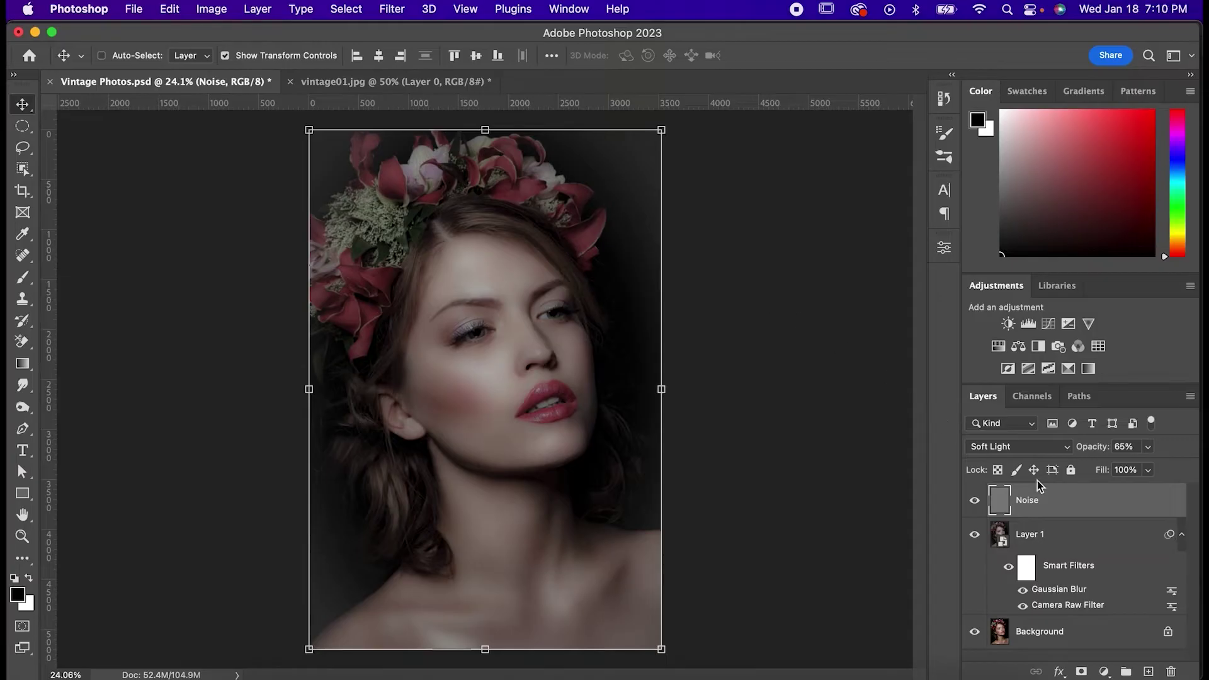
right_click(1045, 497)
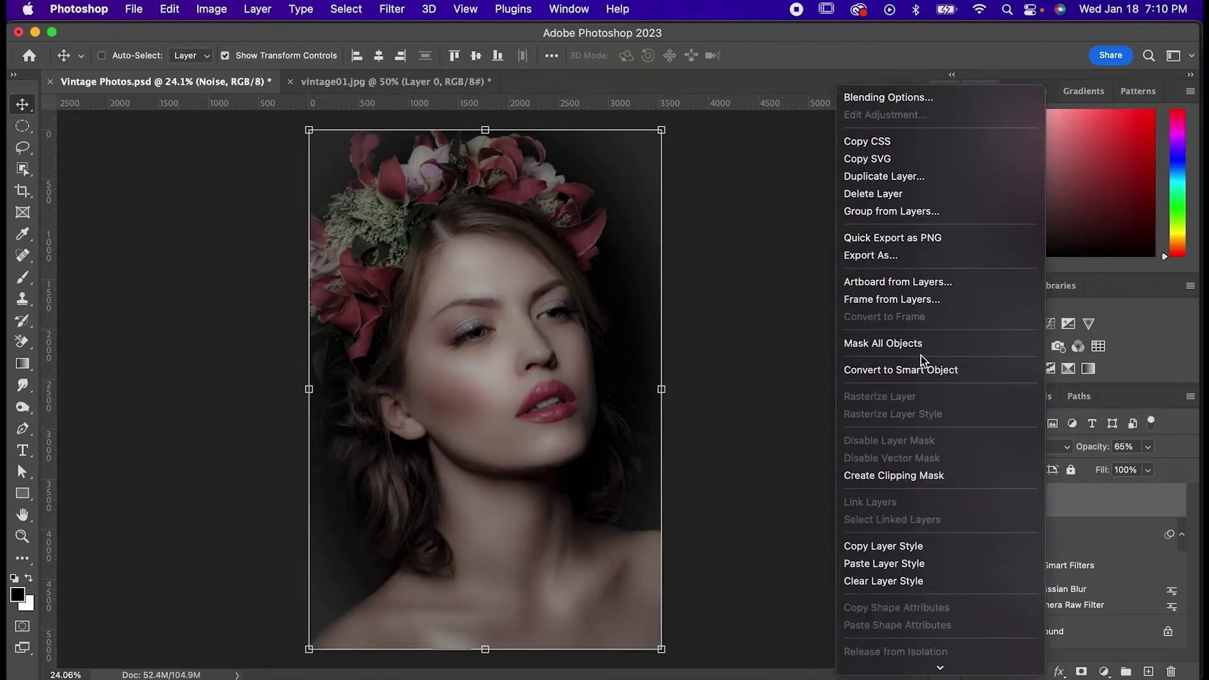
Convert the Noise layer to a smart object and apply 98.9% uniform monochromatic Add Noise
left_click(921, 372)
left_click(392, 9)
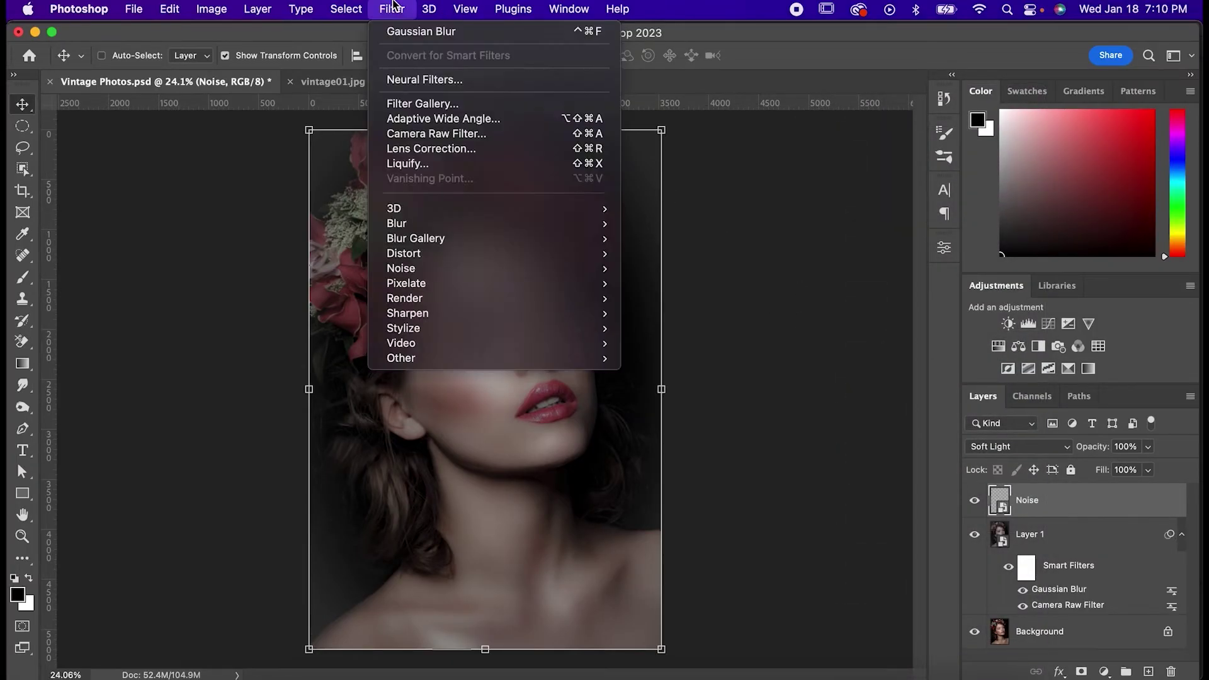
mouse_move(550, 272)
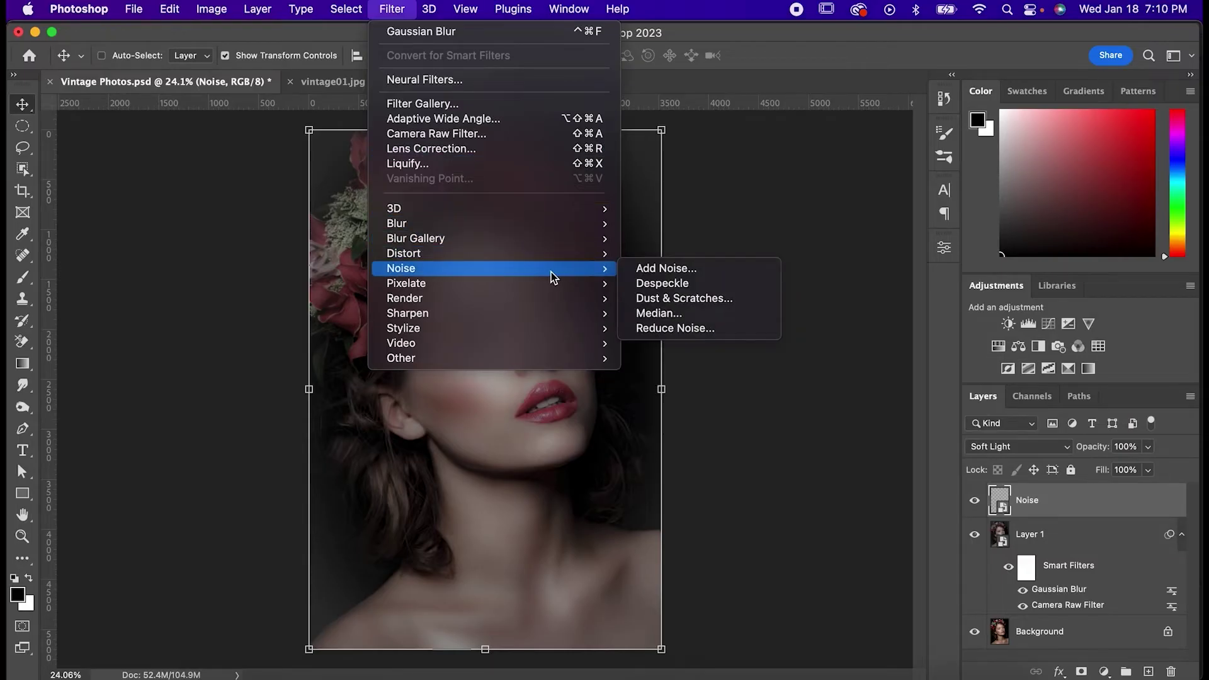
left_click(655, 270)
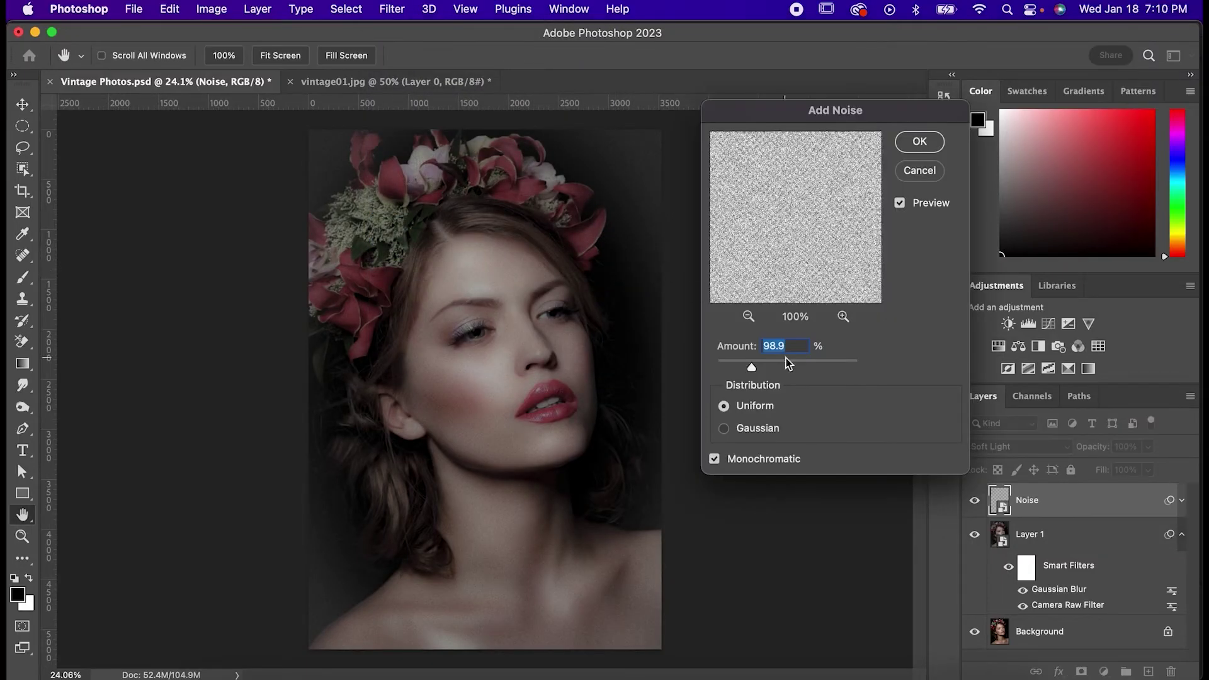
left_click(752, 367)
left_click(920, 142)
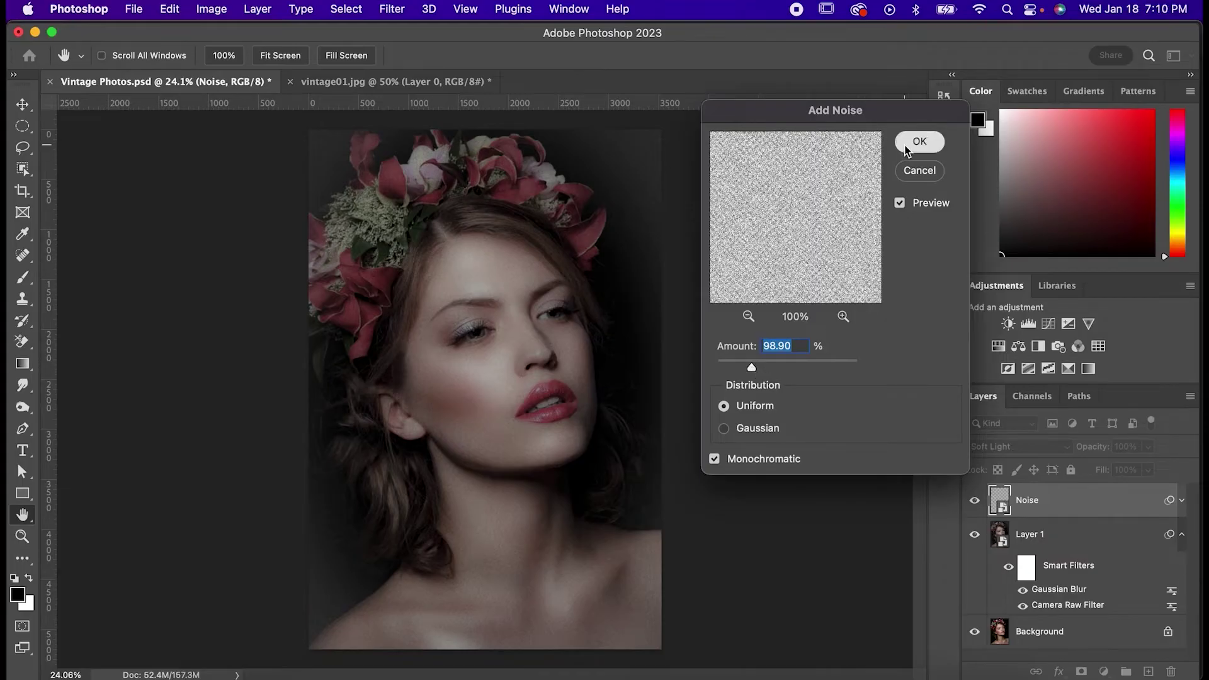
left_click(392, 82)
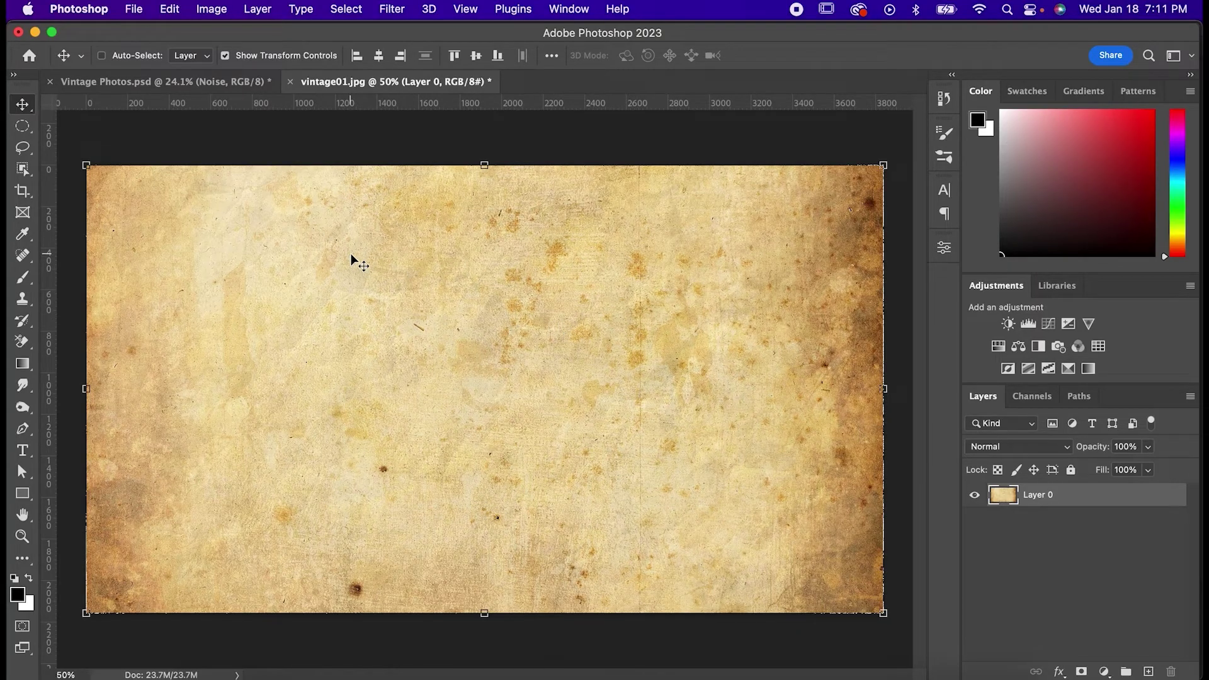
Bring the vintage01.jpg texture in as Layer 2, rotated 90° and scaled to about 253%
left_click_drag(357, 248, 508, 618)
scroll(615, 338, "down", 2)
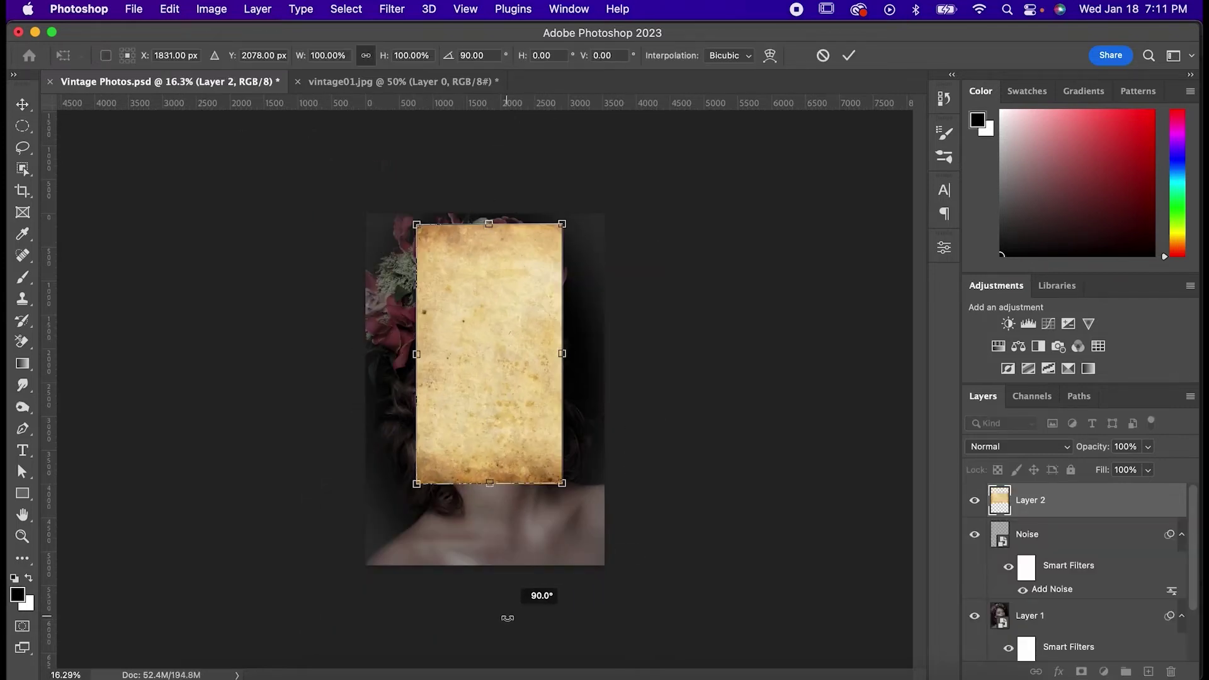
left_click_drag(562, 484, 693, 651)
left_click_drag(558, 511, 530, 530)
key("Return")
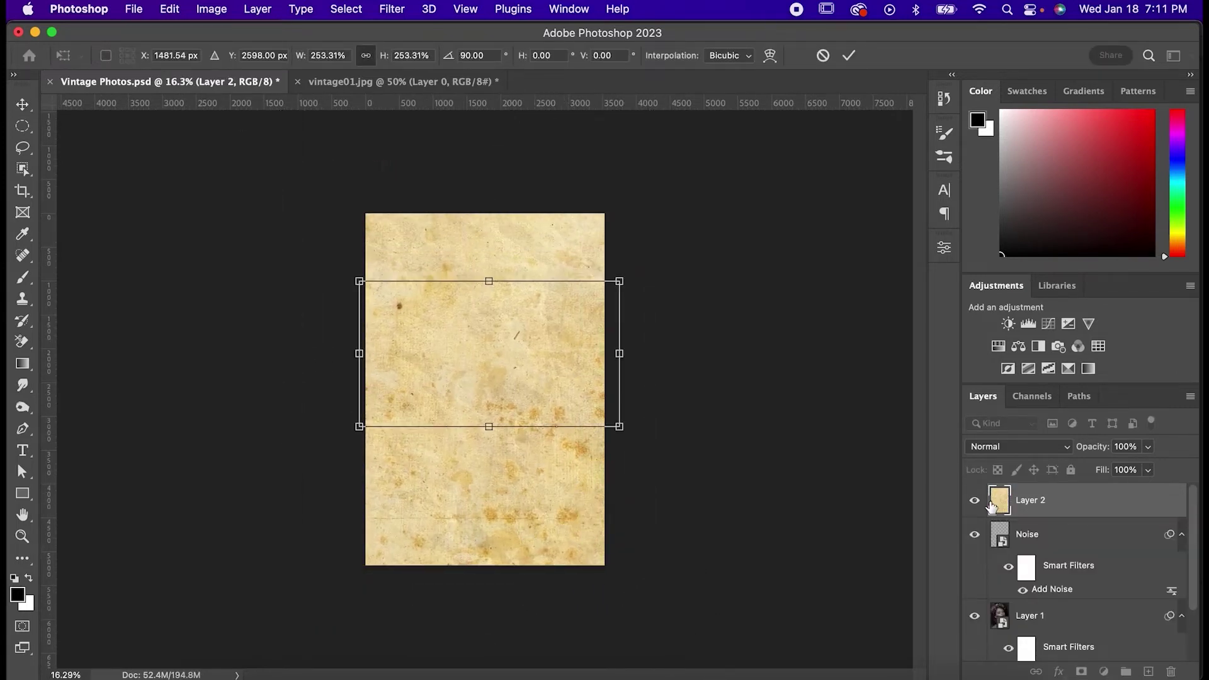
right_click(1070, 499)
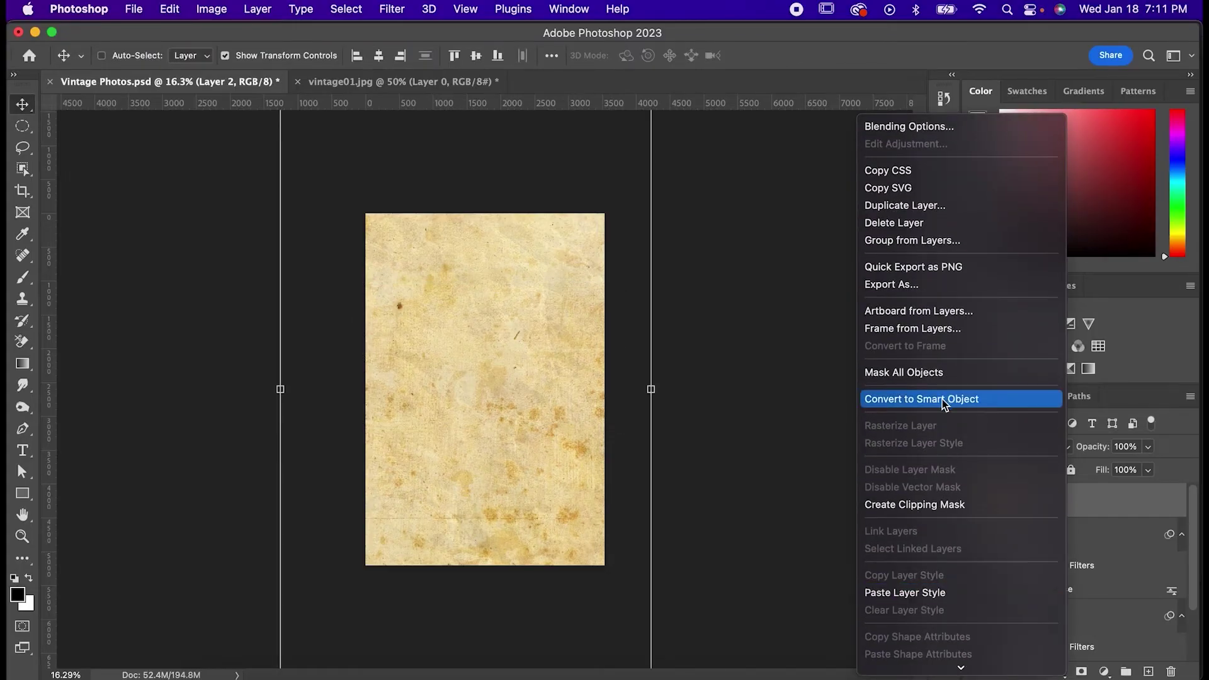
Convert Layer 2 to a smart object and blend it with Overlay at 70% fill
left_click(945, 400)
left_click(1020, 449)
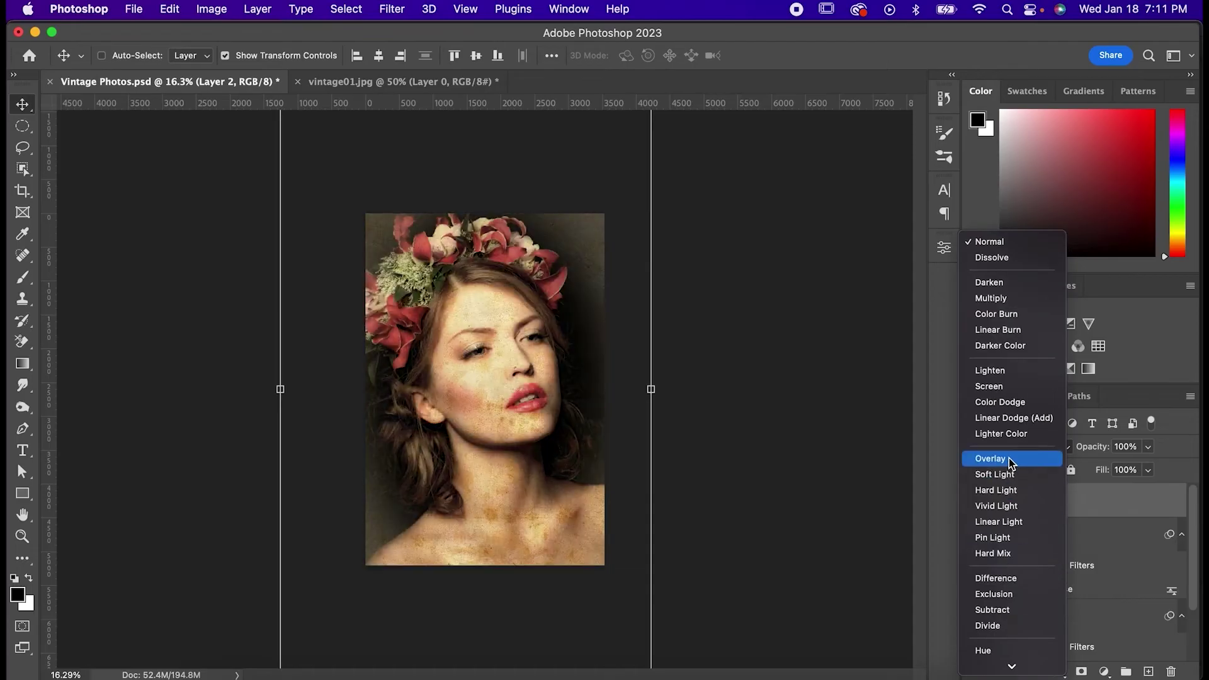
left_click(1009, 462)
left_click(1125, 471)
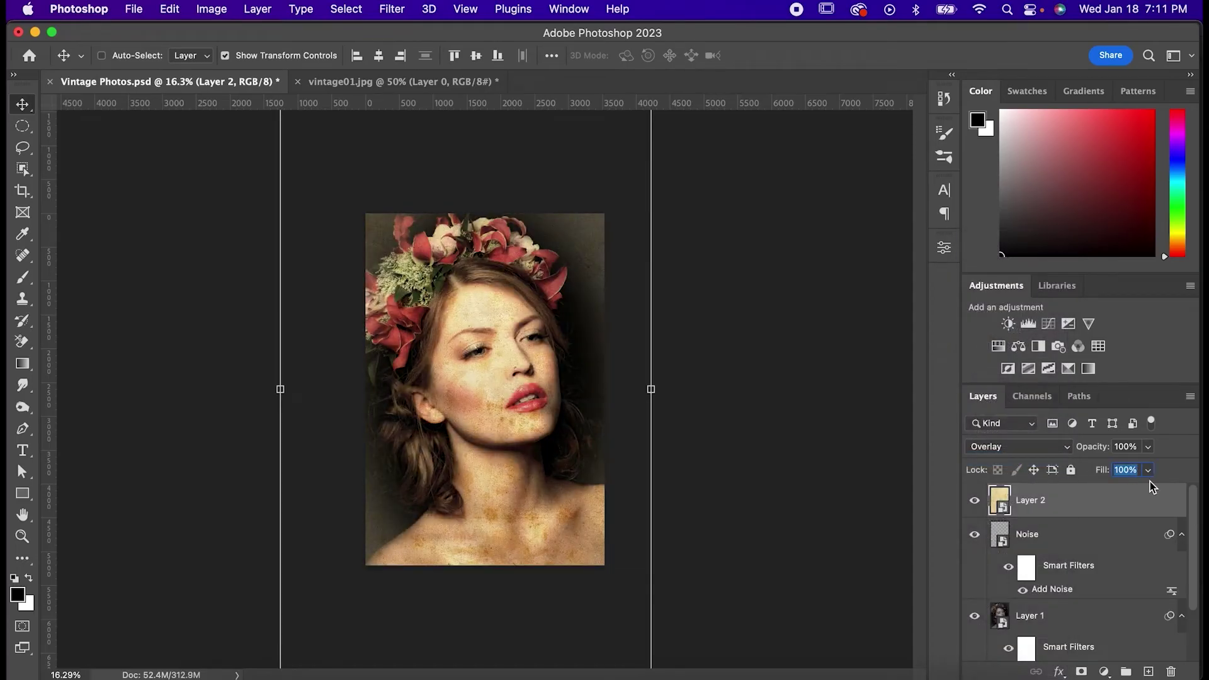
type("70")
key("Return")
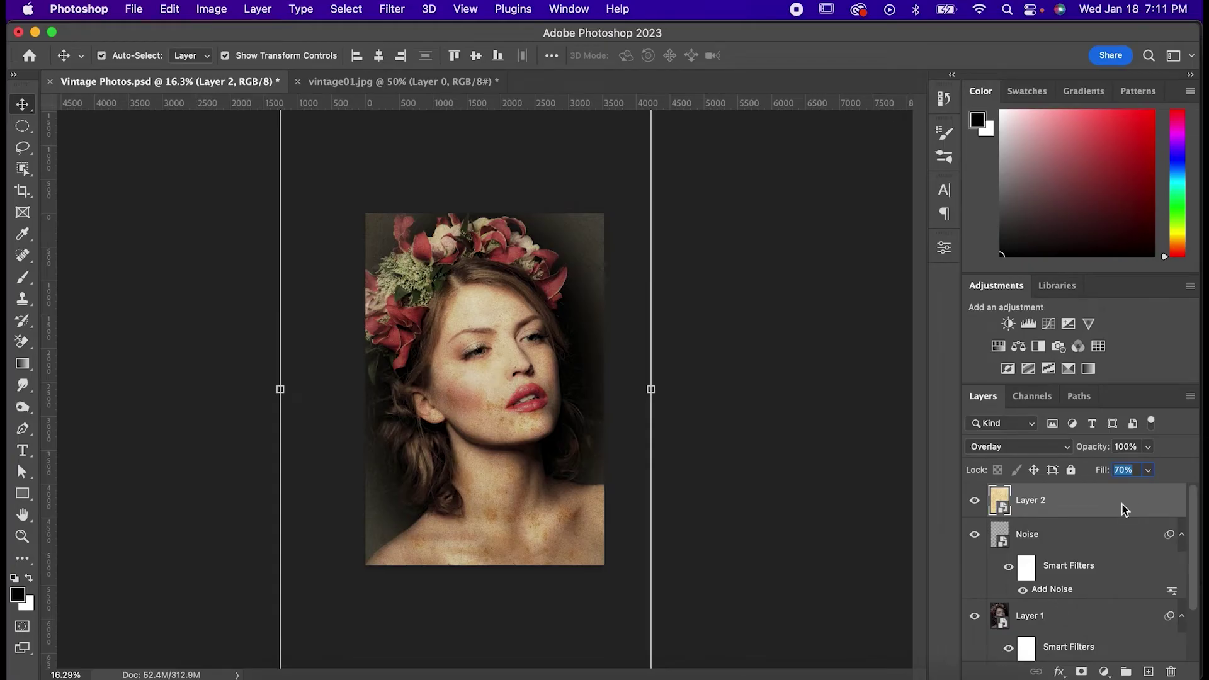
key("super+u")
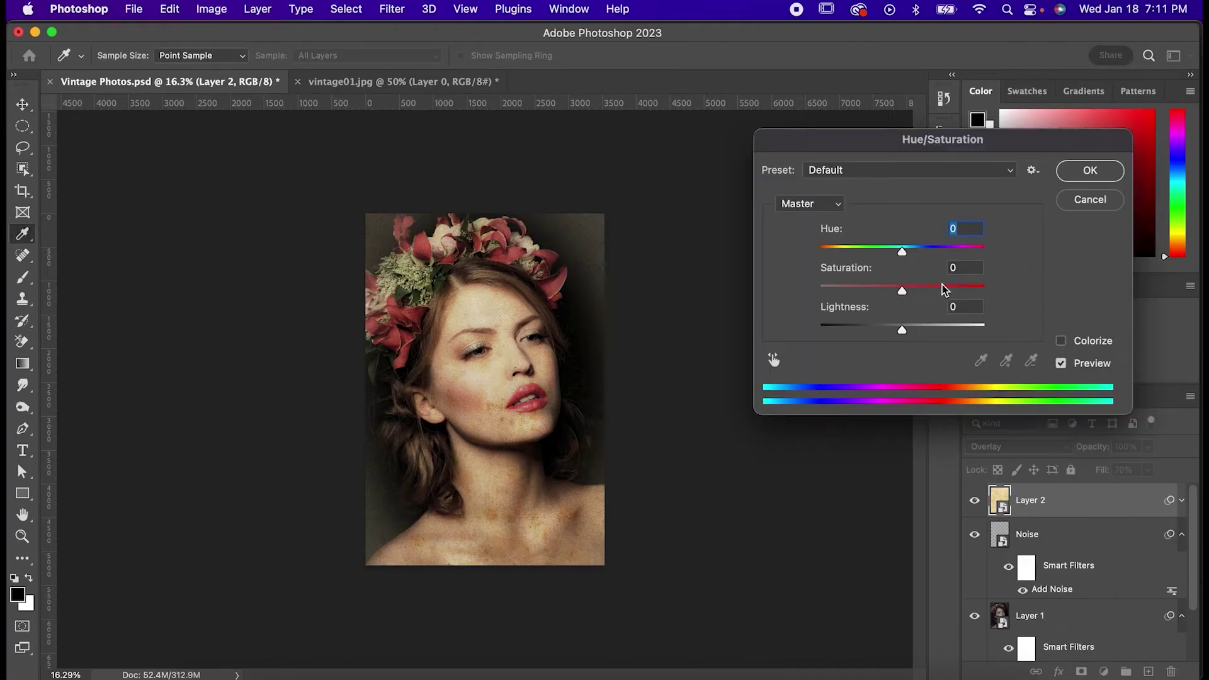
Give the texture Hue/Saturation settings of Saturation -40 and Lightness +40
type("-40")
left_click(969, 307)
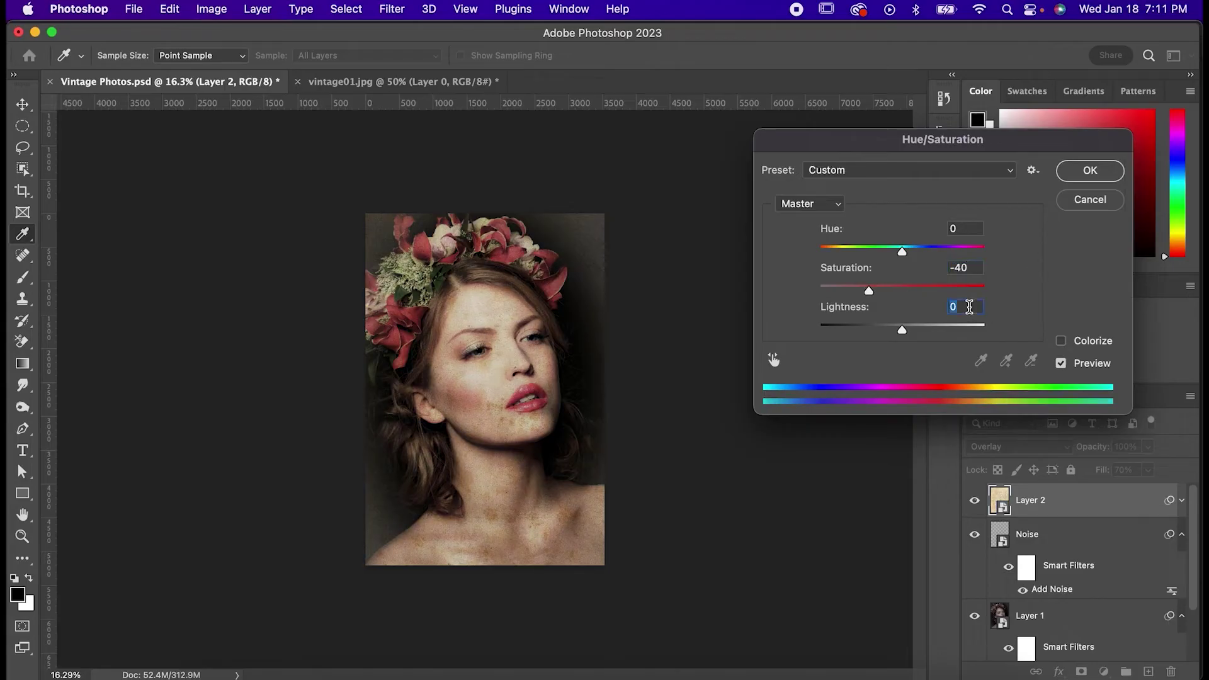
type("40")
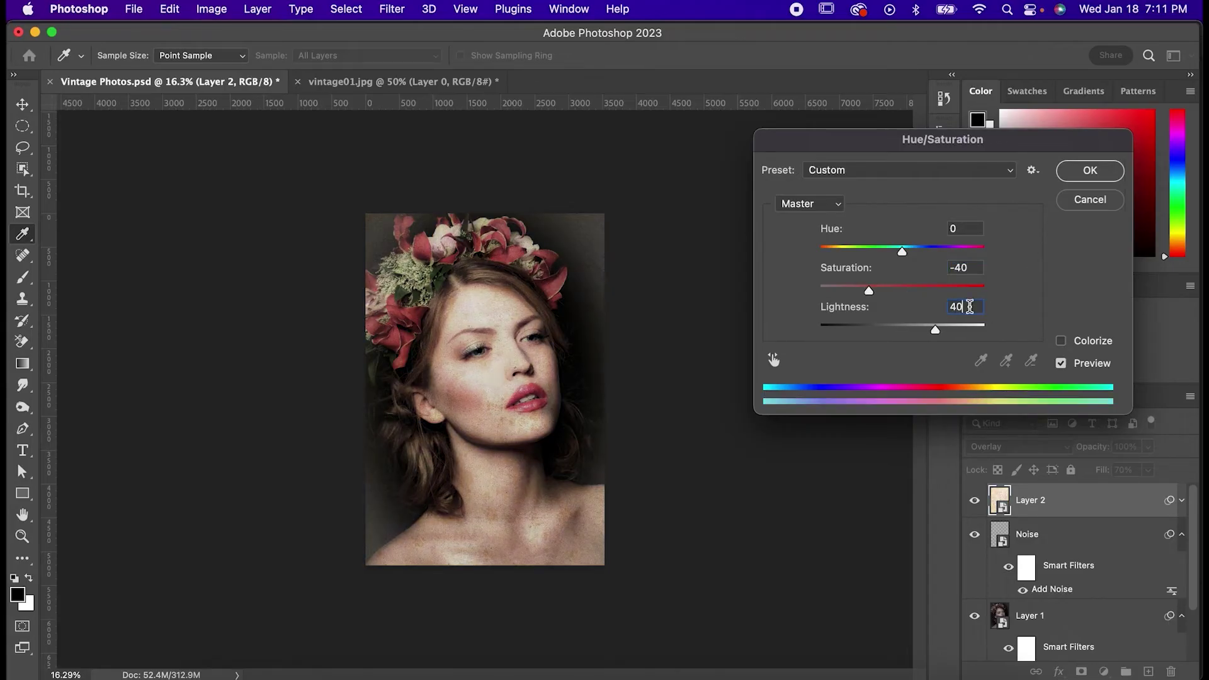
left_click(1066, 171)
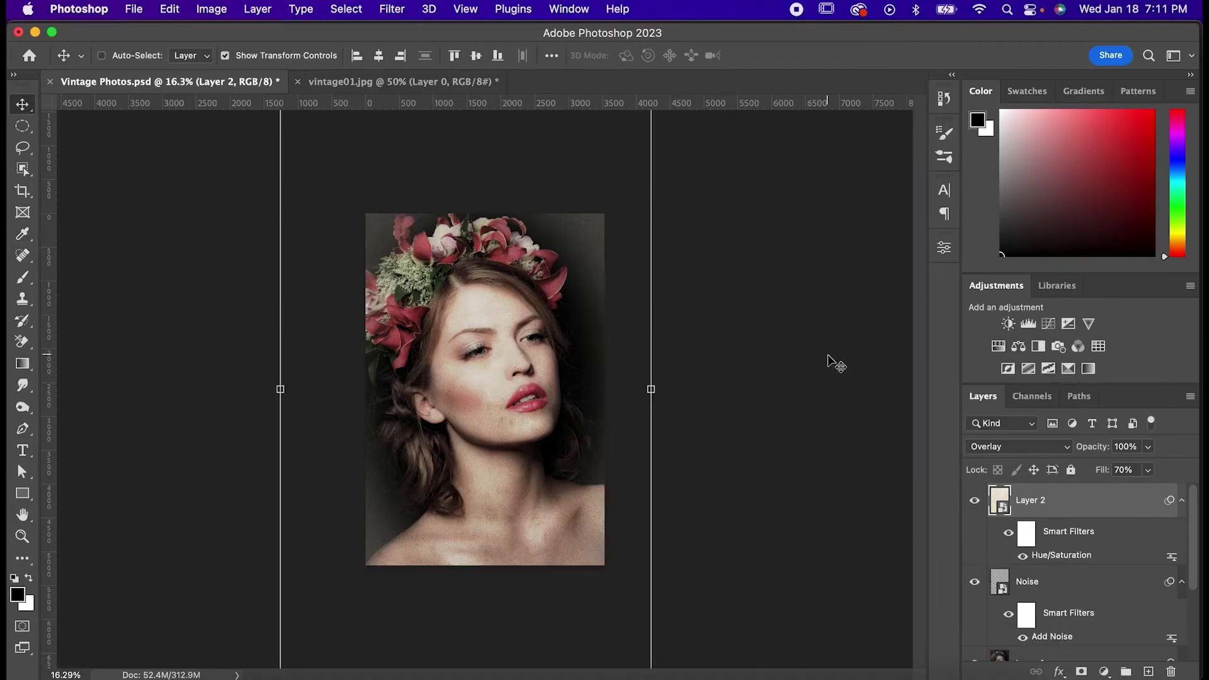
Add a Black & White adjustment layer, set its fill to 85%, then drag it back to 100%
left_click(1038, 347)
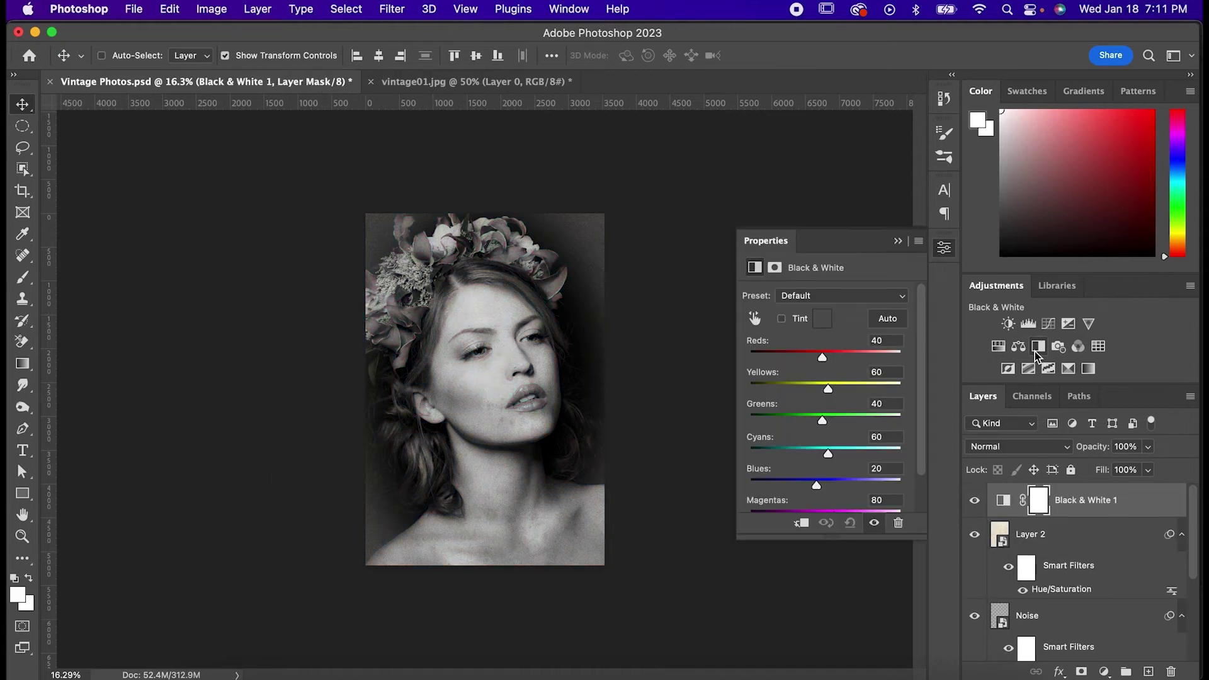
left_click(1122, 470)
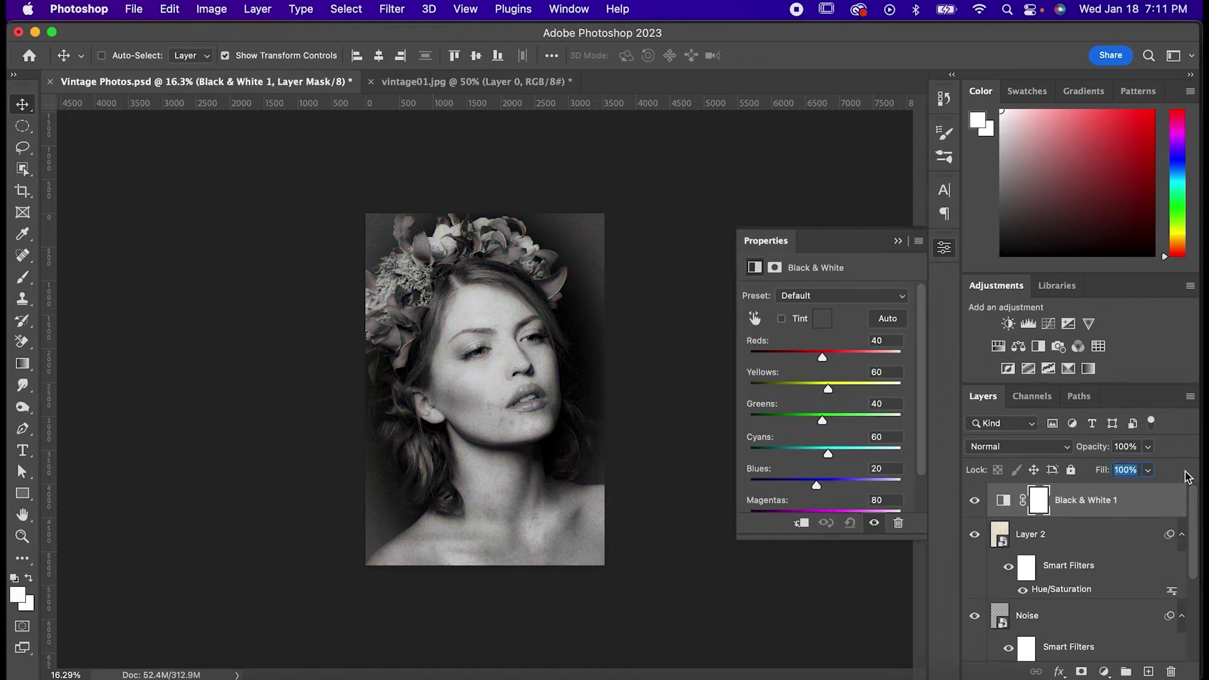
type("85")
left_click_drag(1103, 477, 1200, 476)
Blend Black & White 1 with Screen, fit the image in view, and toggle its visibility
left_click(992, 453)
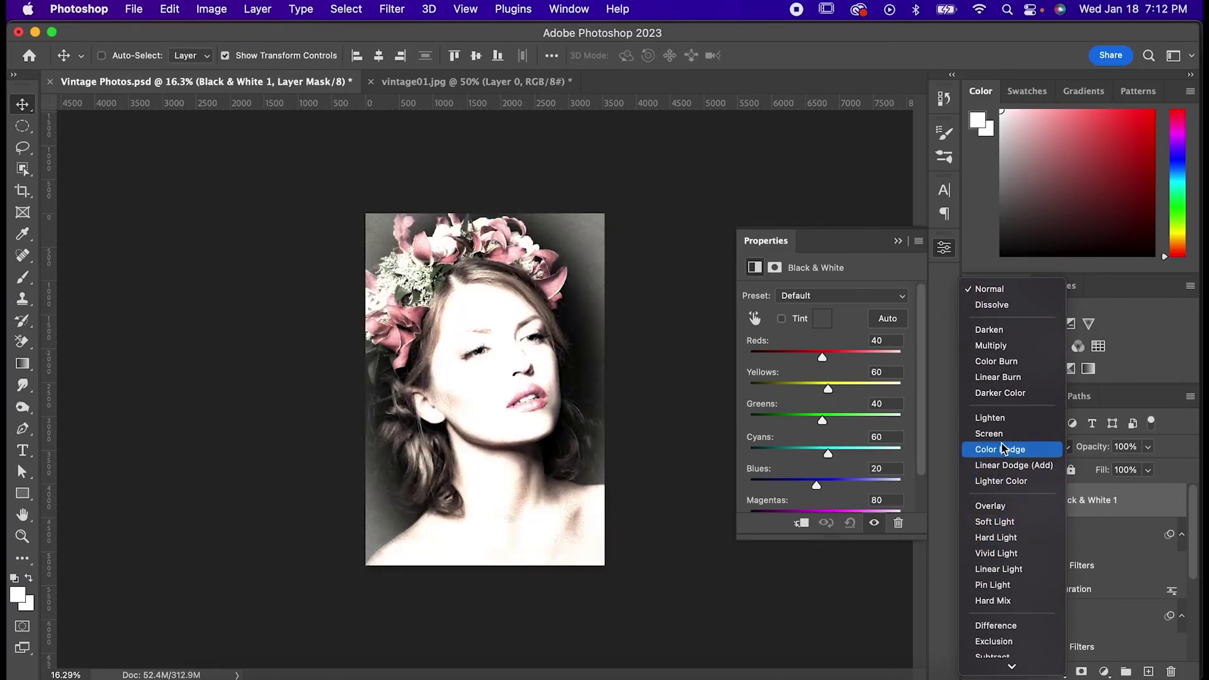
left_click(1002, 434)
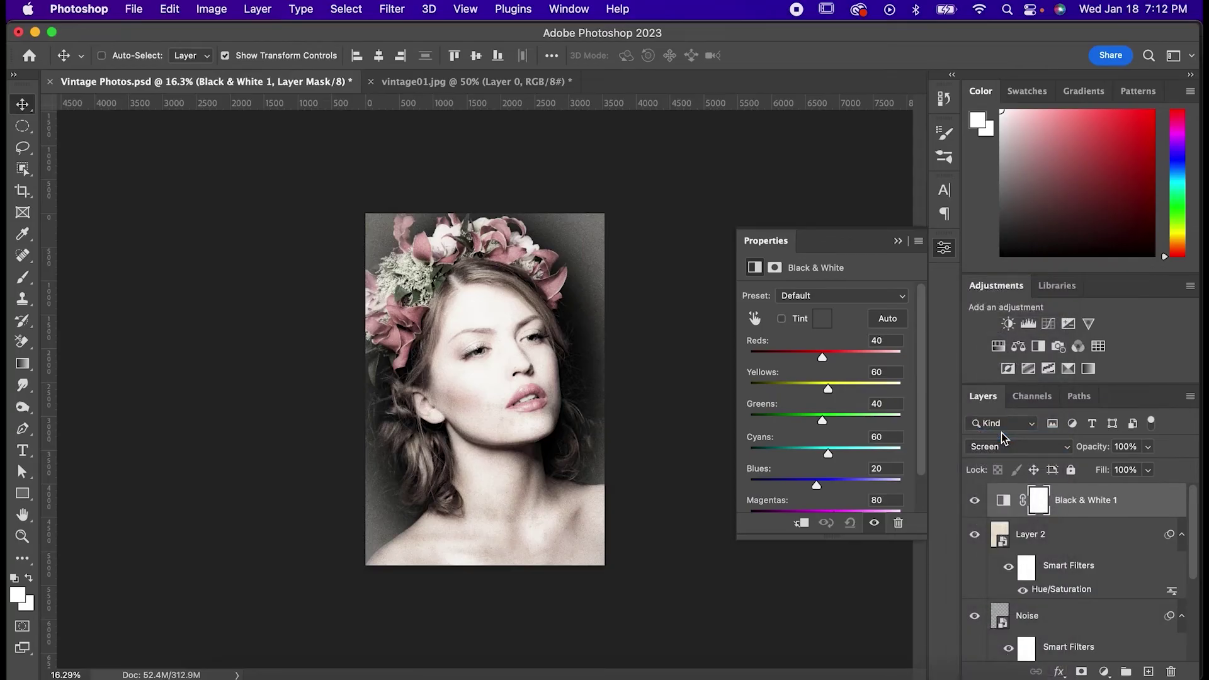
key("super+0")
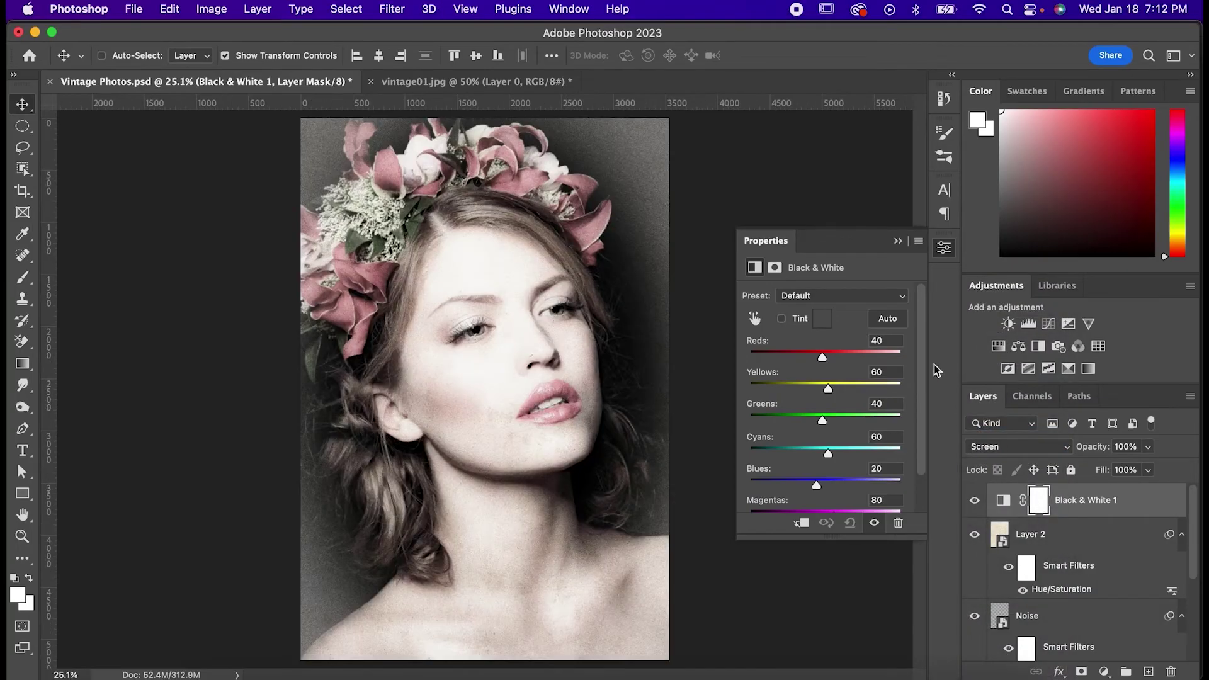
left_click(946, 253)
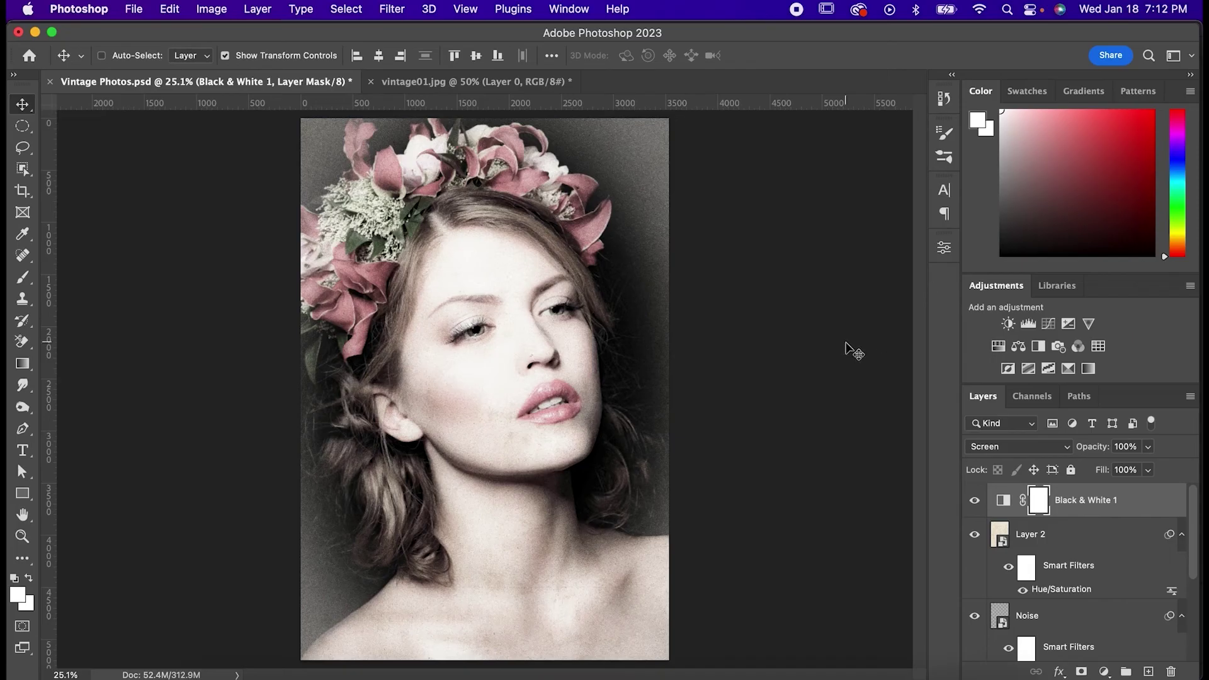
left_click(974, 501)
left_click(974, 501)
left_click(974, 502)
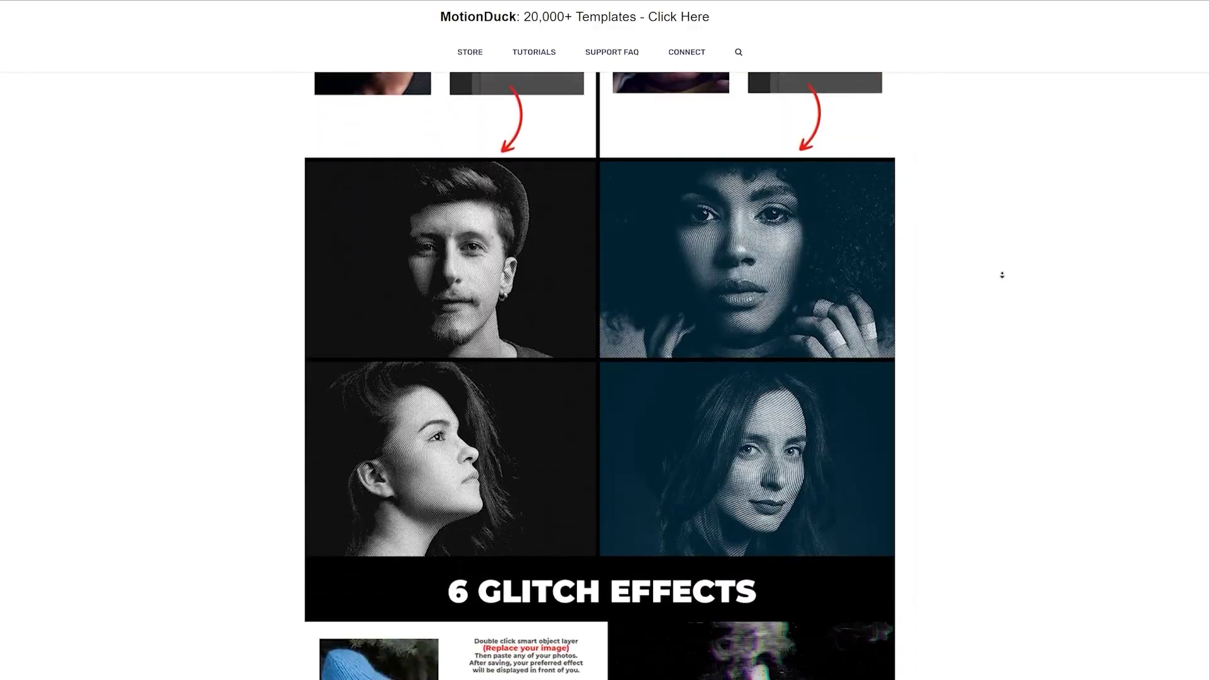
scroll(1002, 275, "down", 8)
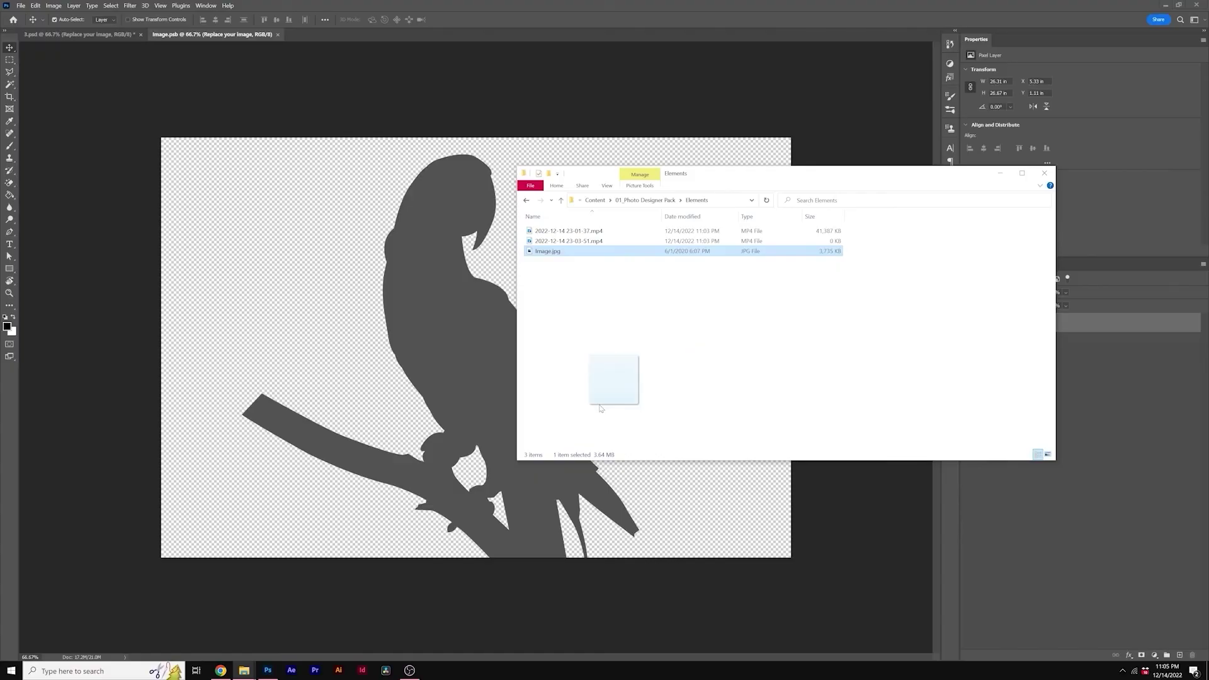
Place Image.jpg into the Replace your image smart object of 3.psd
left_click_drag(600, 409, 615, 359)
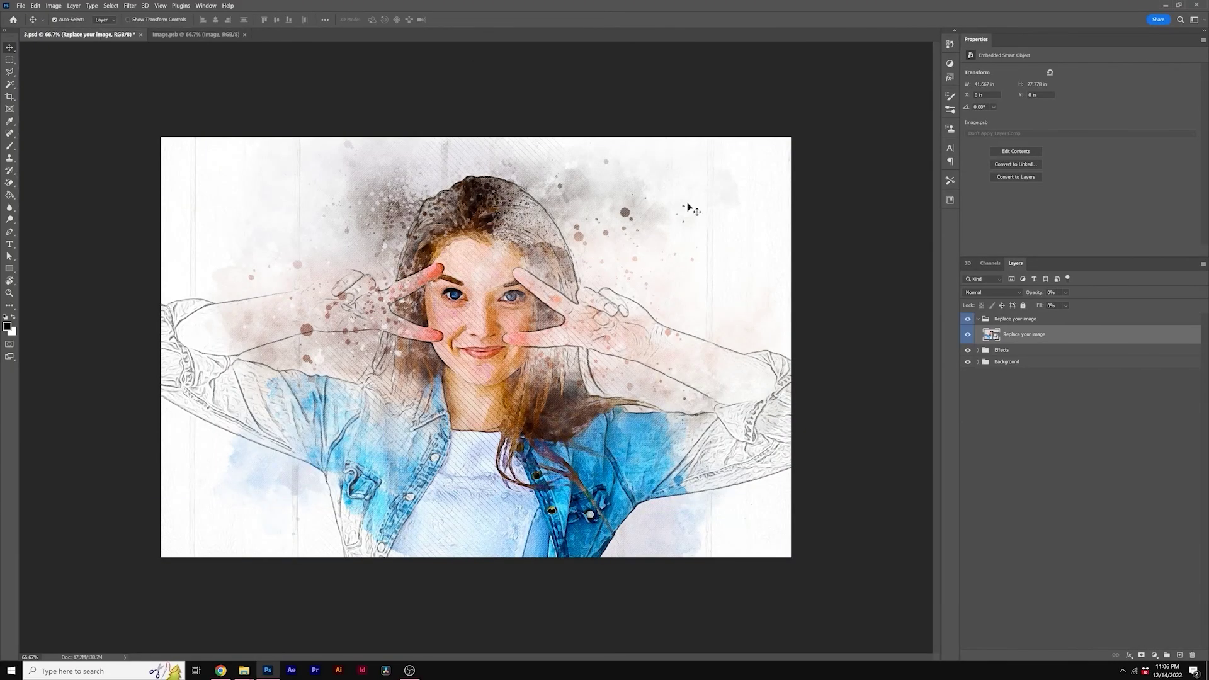